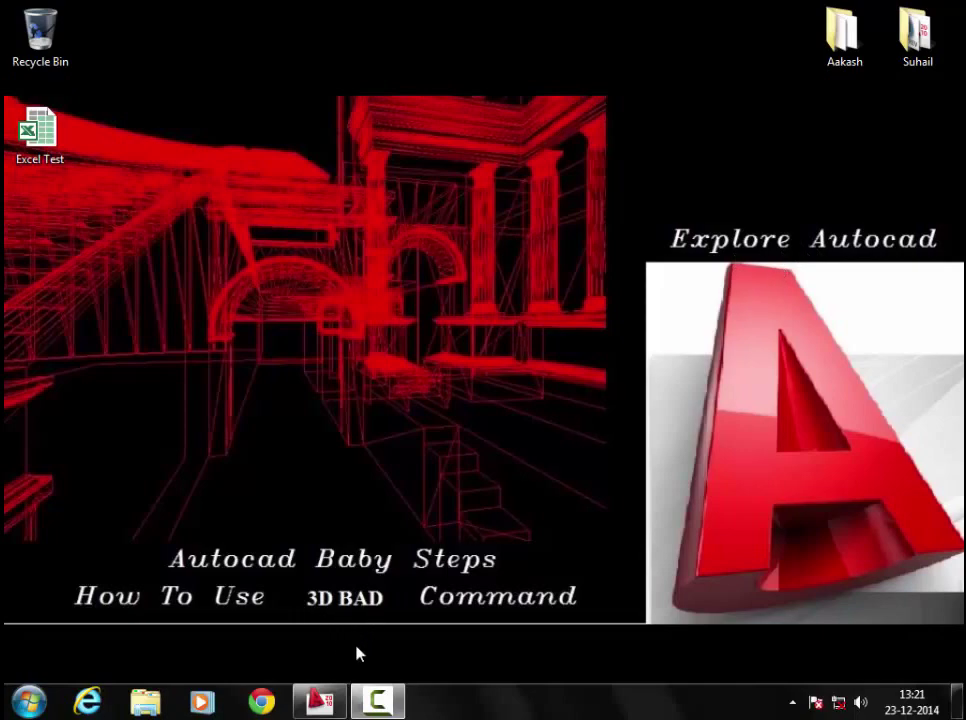
- Restore the AutoCAD 2010 window showing the Stairs.dwg drawing
click(327, 700)
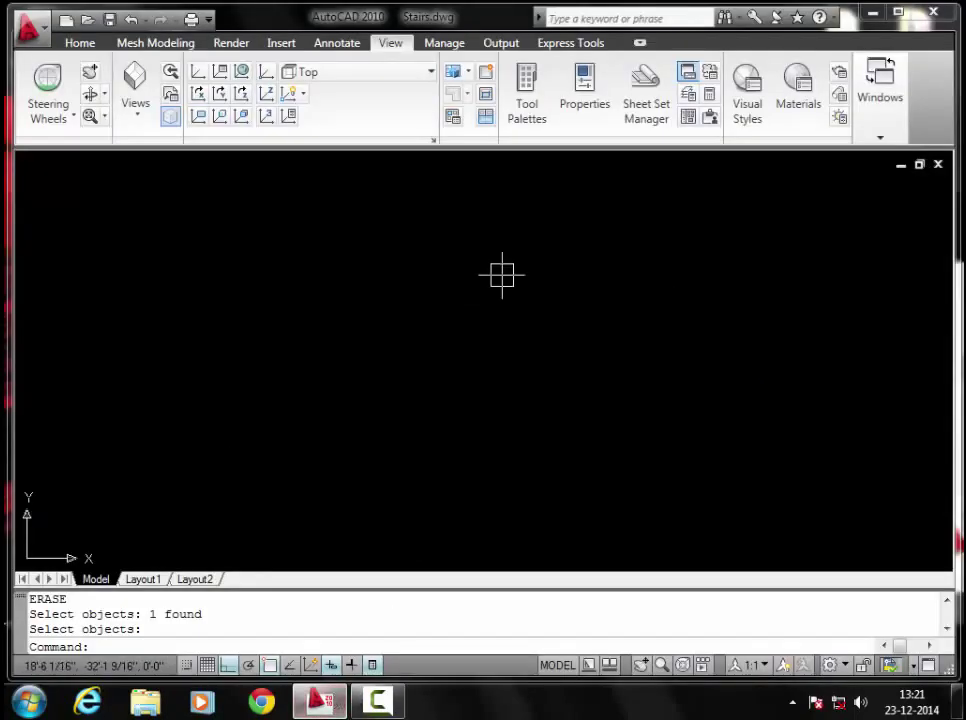
- Start a polyline and draw the outline's first 5' side and 6' side
key(Escape)
key(Escape)
key(Escape)
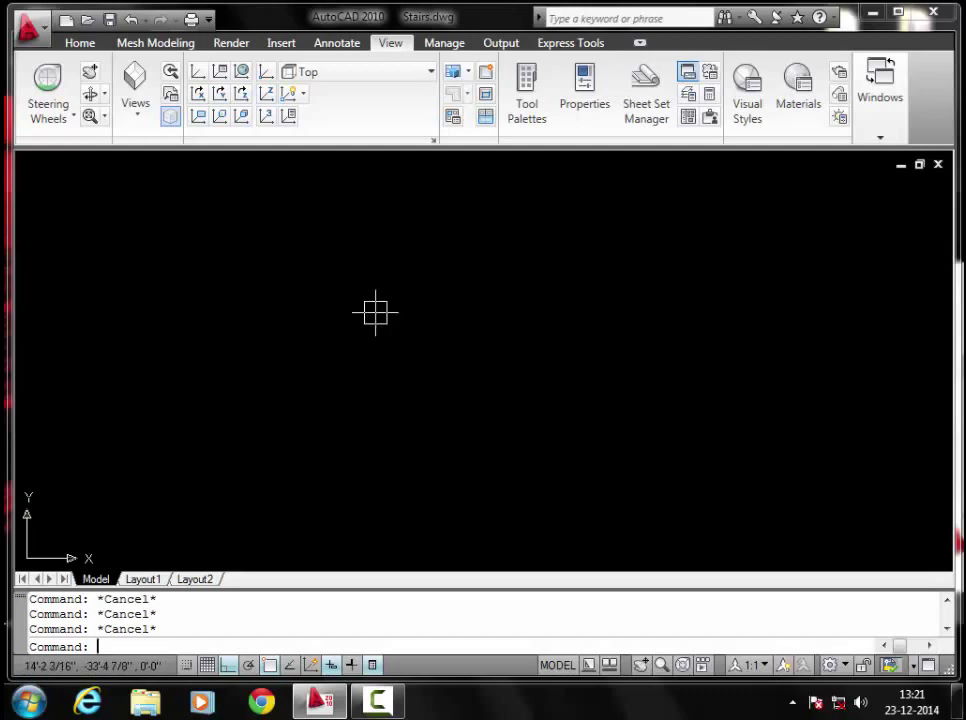
text(pl)
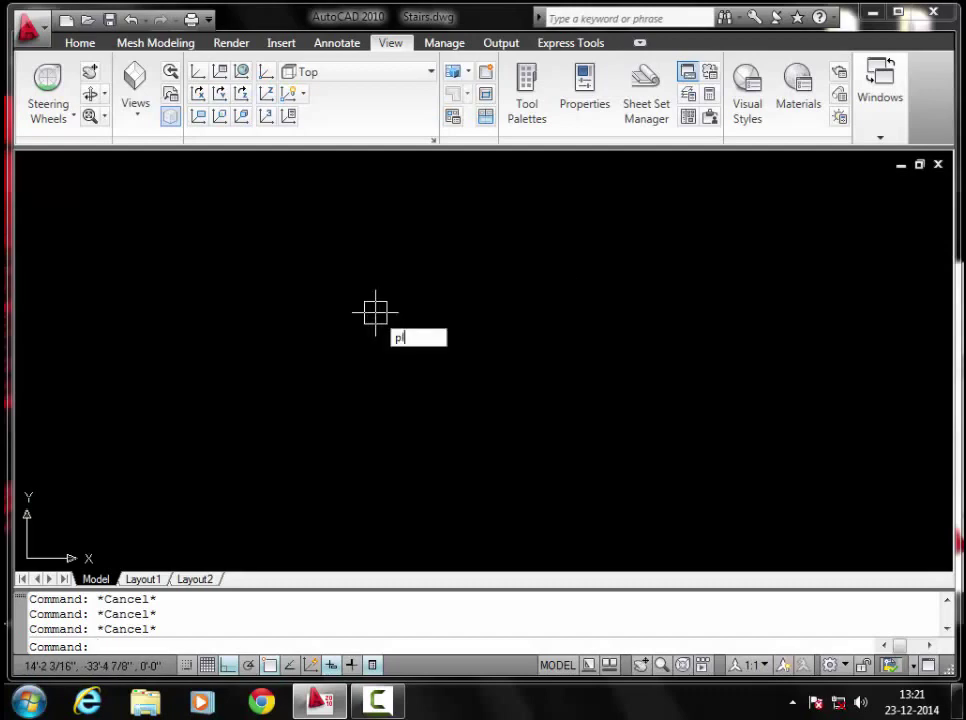
key(Return)
click(364, 287)
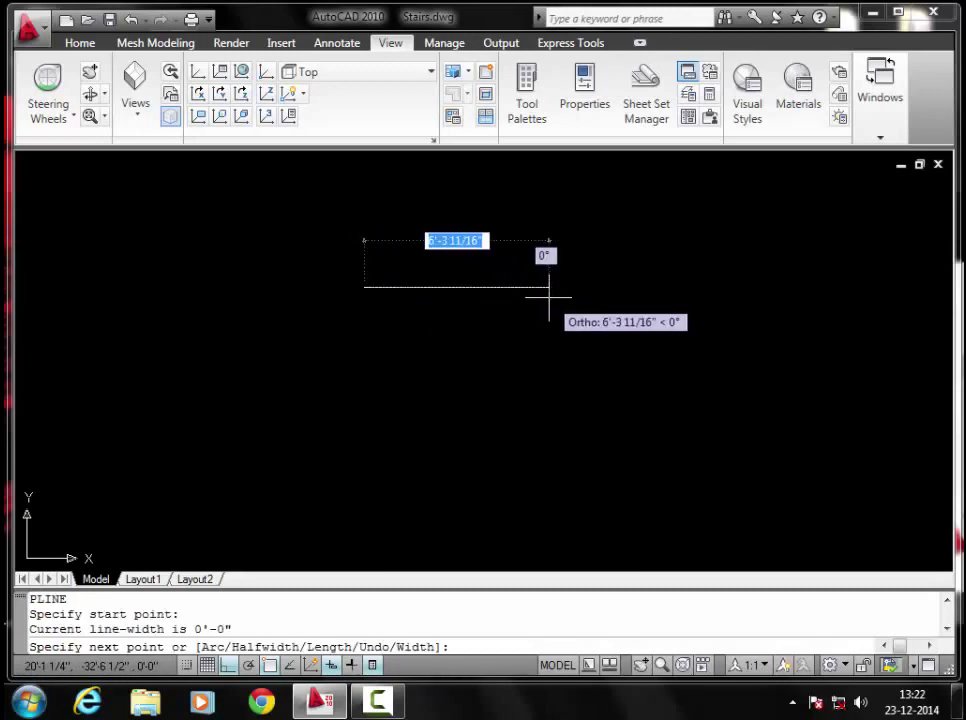
text(5)
key(Return)
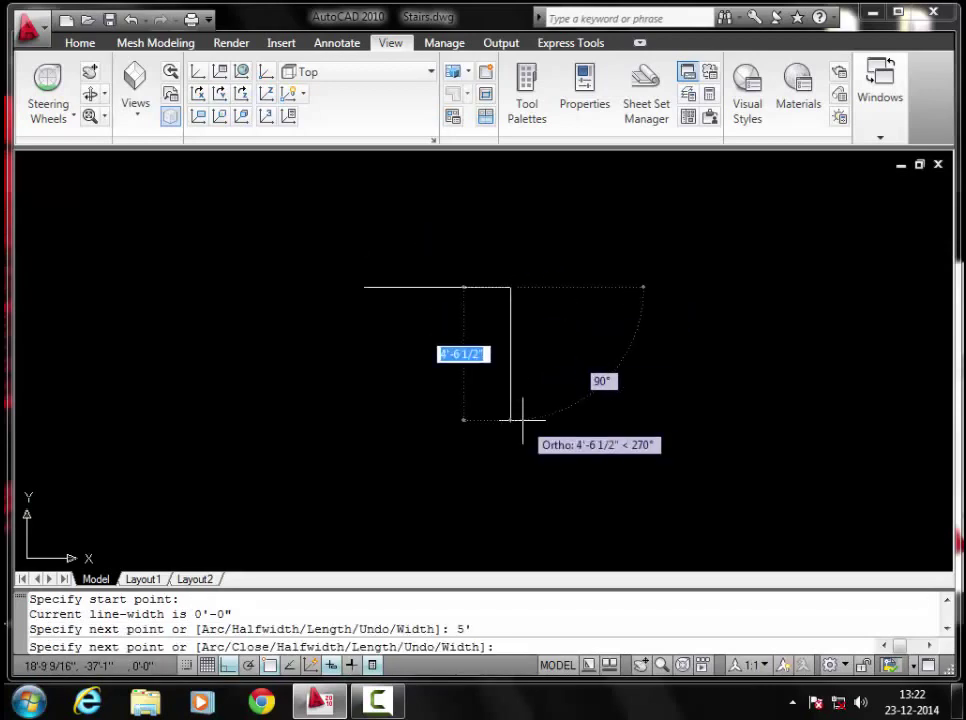
text(6)
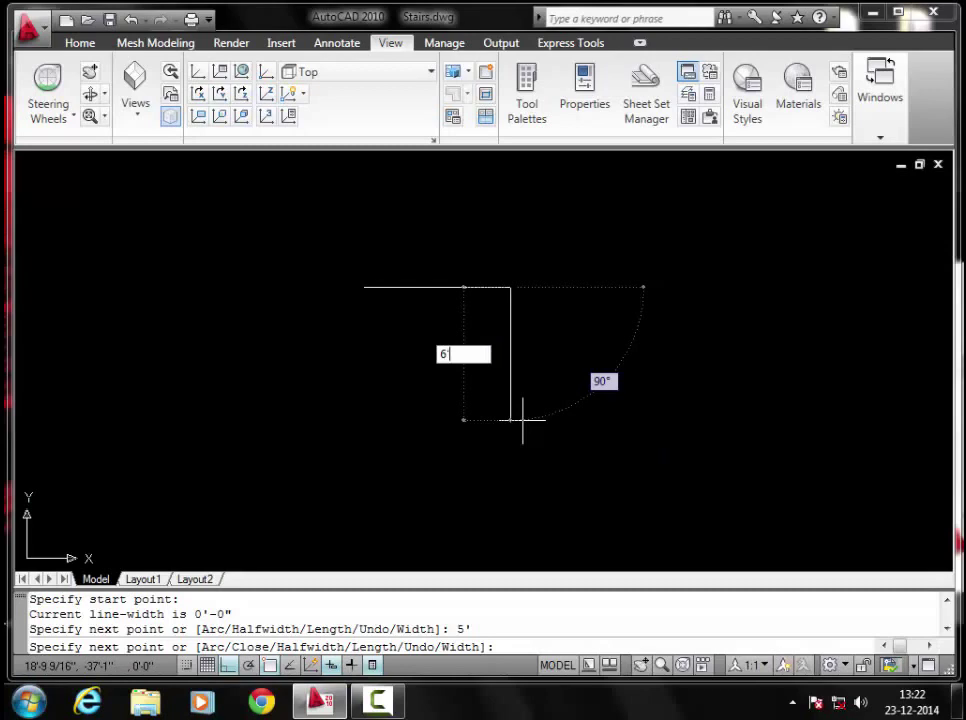
key(Return)
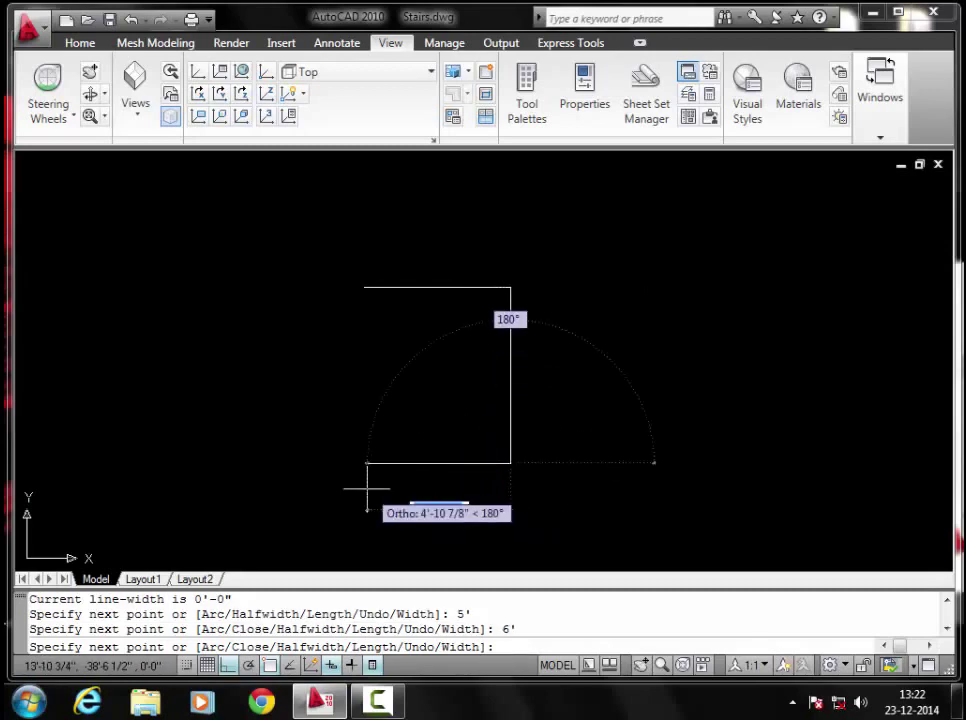
- Add the third 5' side and close the outline back at the starting corner
text(5)
key(Return)
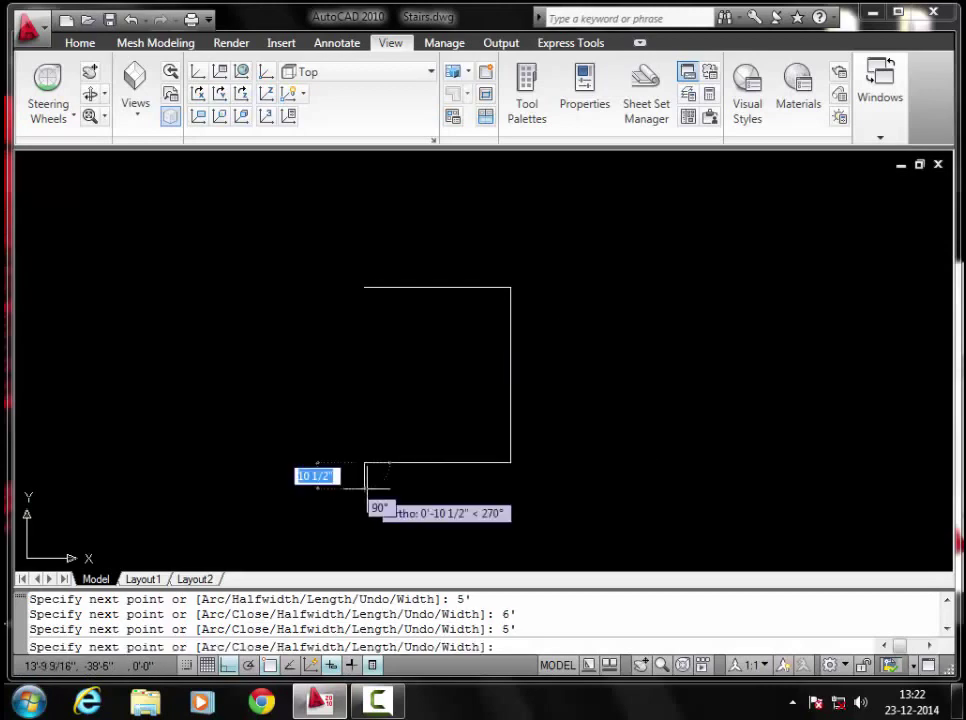
click(364, 287)
text(5)
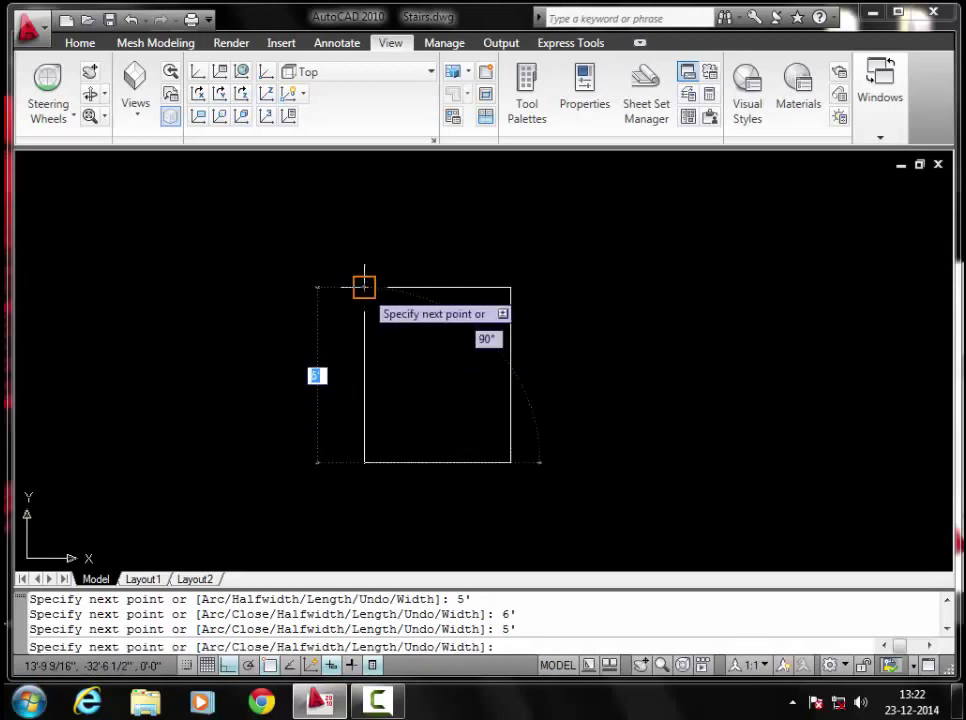
key(Return)
key(Escape)
mouse_move(423, 401)
middle_down()
mouse_move(469, 360)
mouse_move(463, 346)
middle_up()
scroll(481, 336, up, 2)
- Offset the 5' by 6' rectangle 5" inward to create the inner rectangle
key(Escape)
key(Escape)
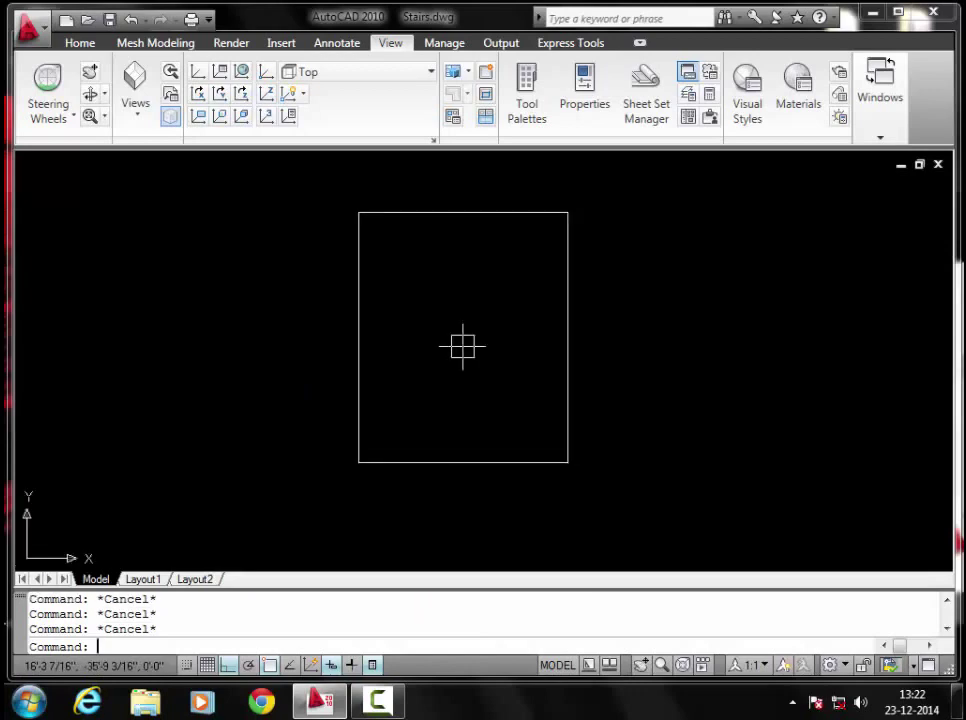
text(o)
key(Return)
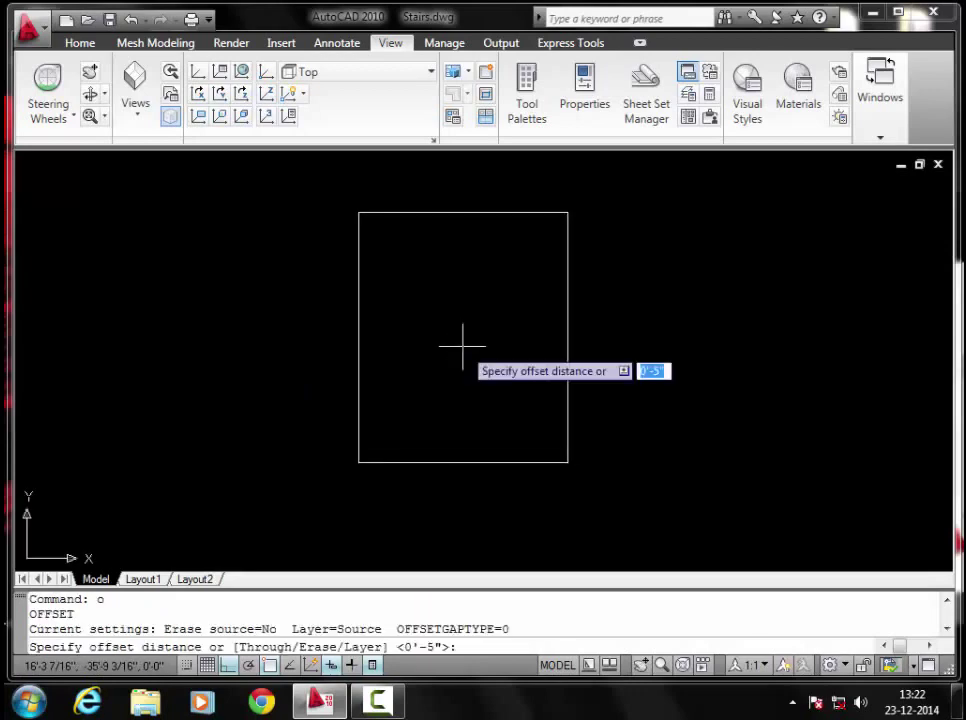
text(5")
key(Return)
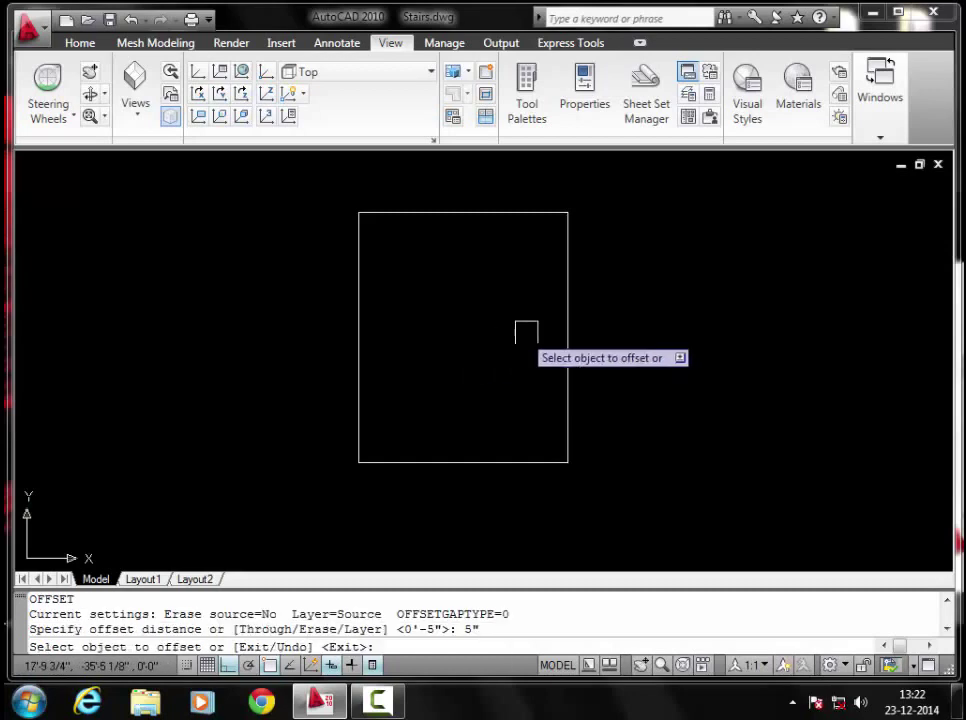
click(567, 328)
click(527, 329)
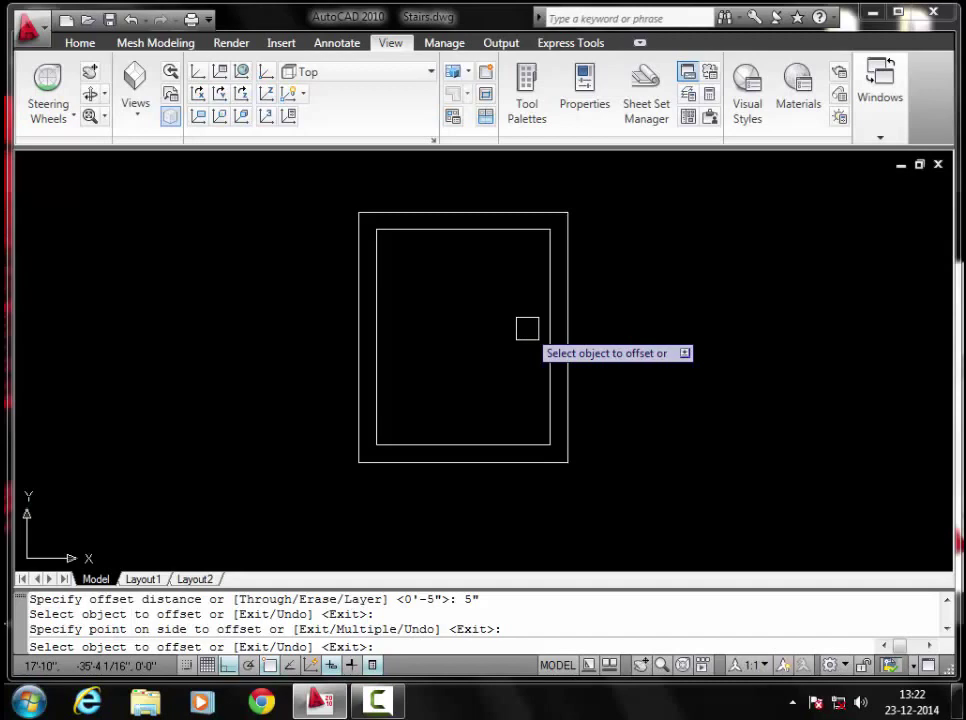
key(Escape)
key(Escape)
key(Escape)
scroll(527, 325, up, 2)
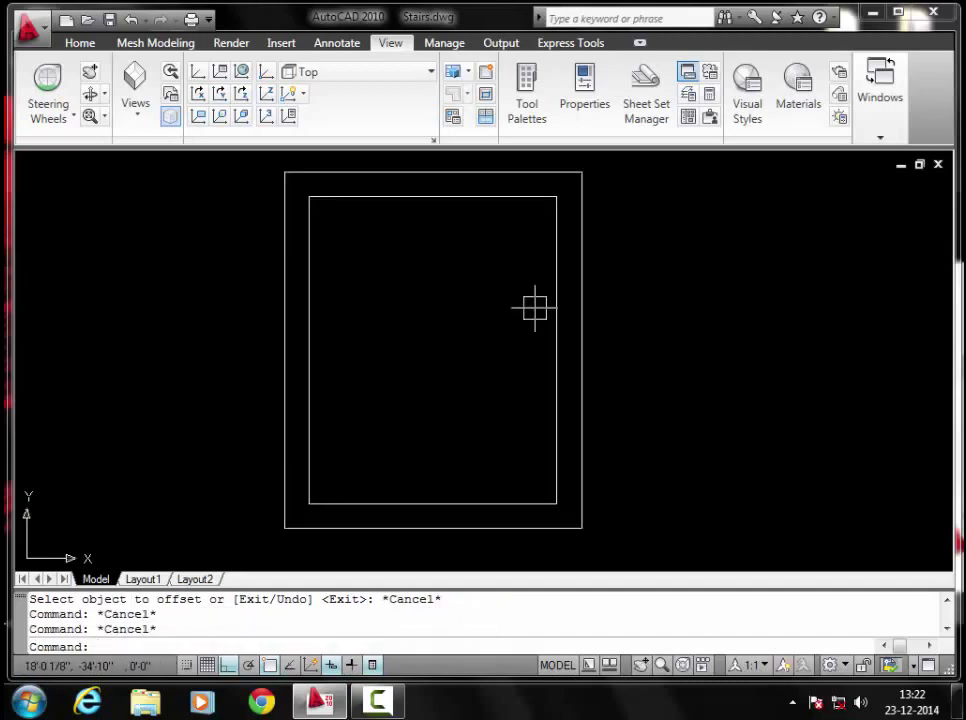
scroll(534, 308, down, 2)
- Draw a line along the outer rectangle's top edge, corner to corner
key(Escape)
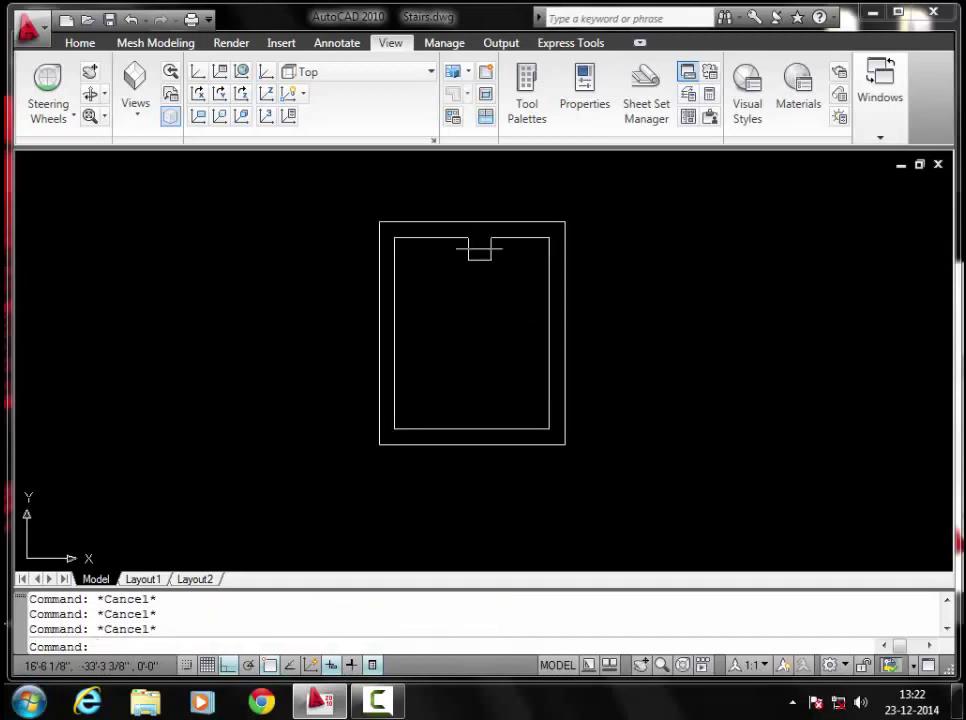
scroll(479, 231, up, 2)
click(477, 228)
middle_drag(477, 228, 468, 264)
text(l)
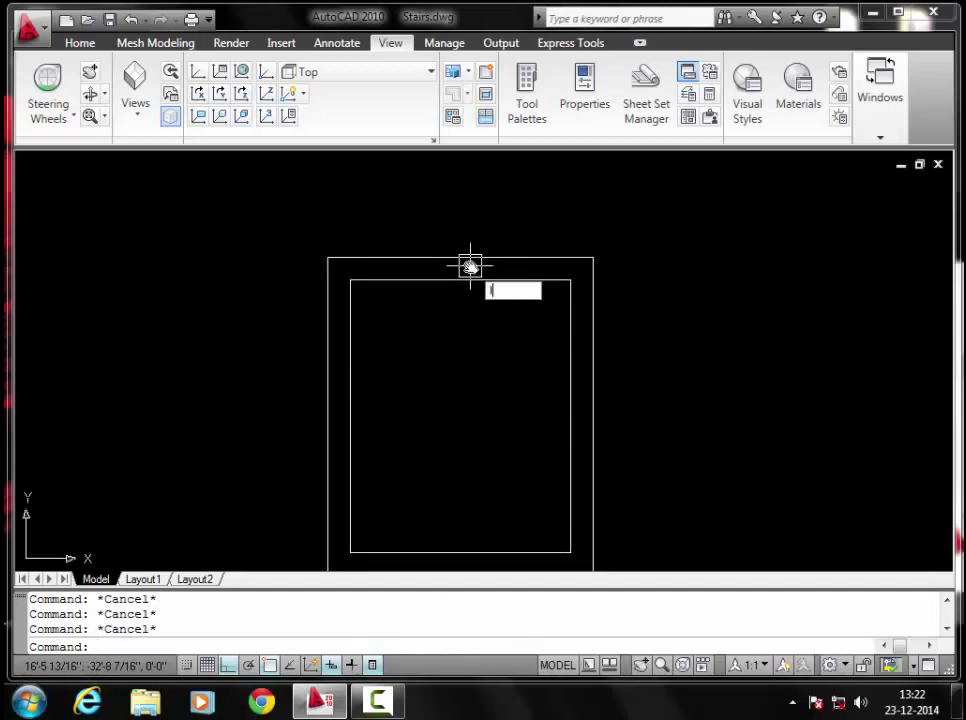
key(Return)
click(327, 258)
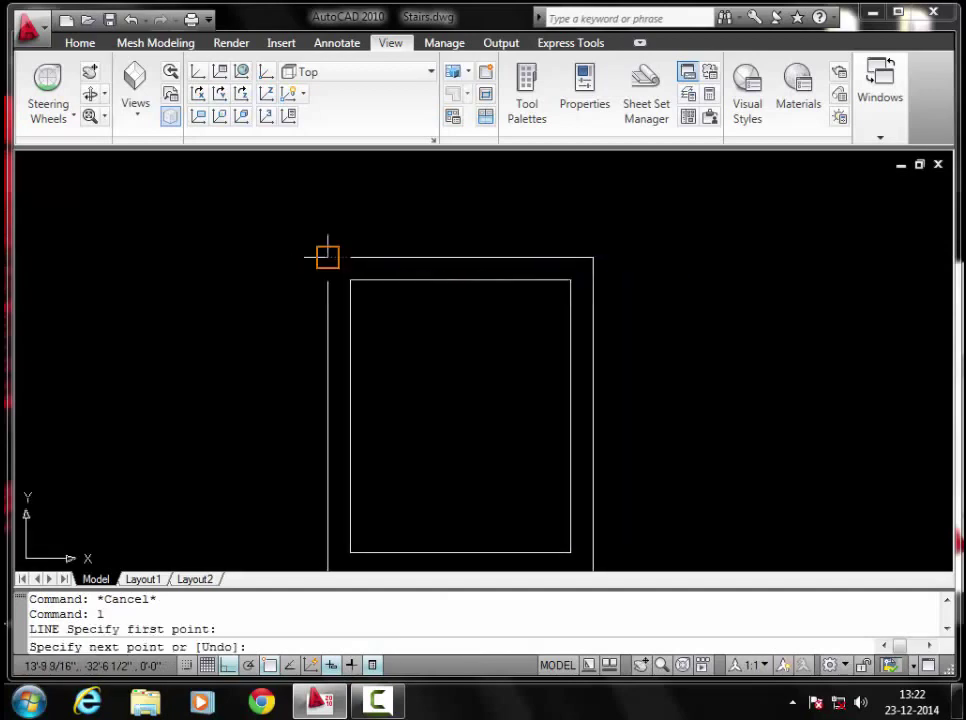
click(593, 258)
key(Escape)
key(Escape)
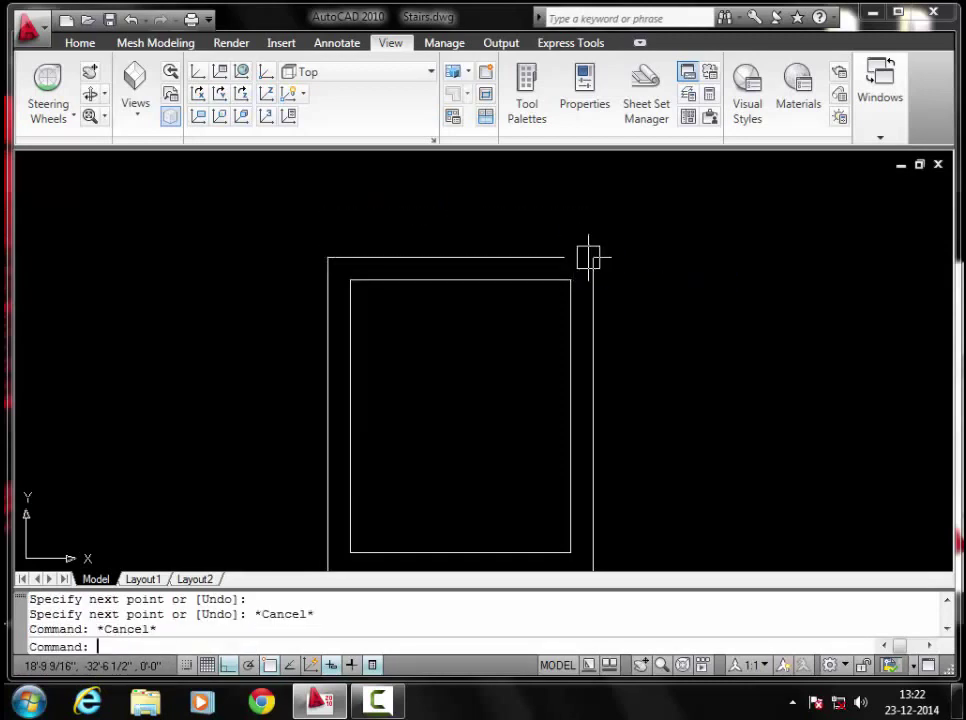
key(Escape)
- Offset that top line 3" upward
text(o)
key(Return)
text(3')
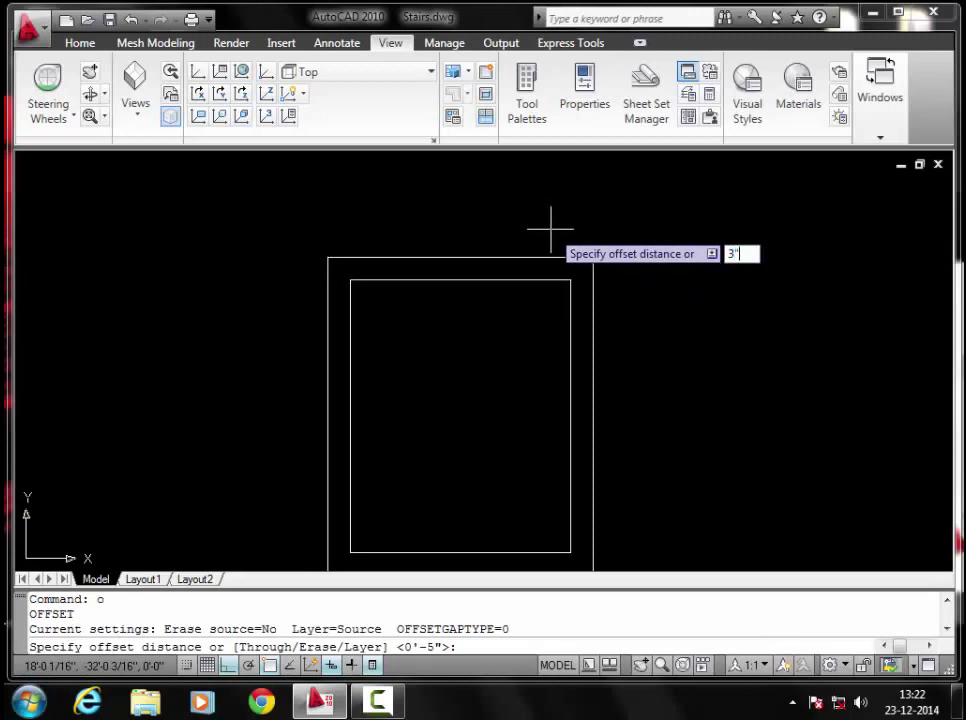
key(Return)
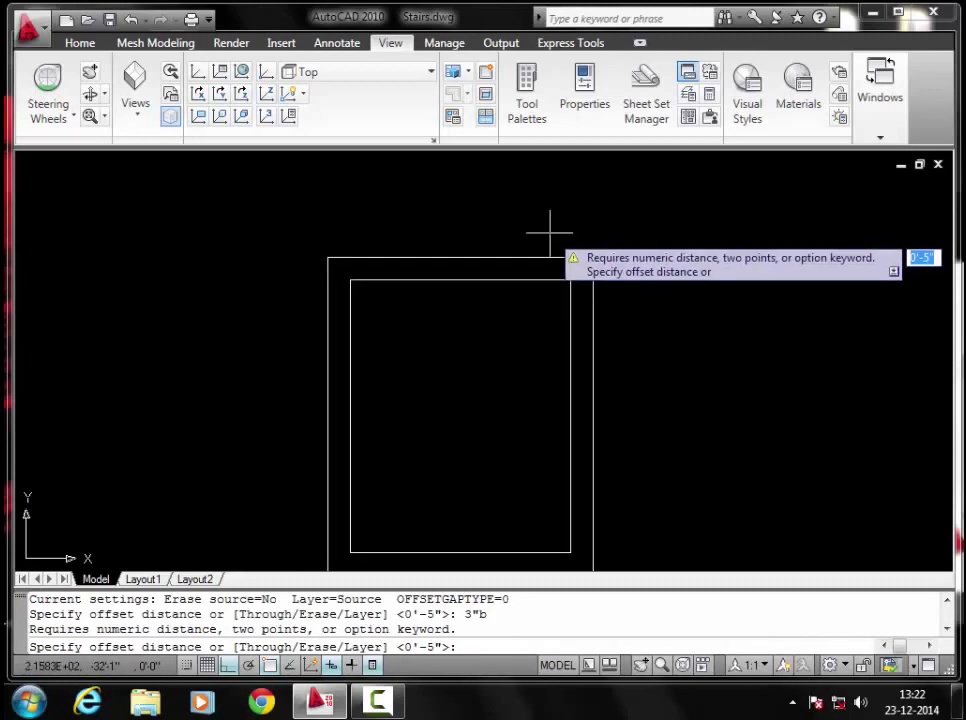
key(Escape)
key(Escape)
text(o)
key(Return)
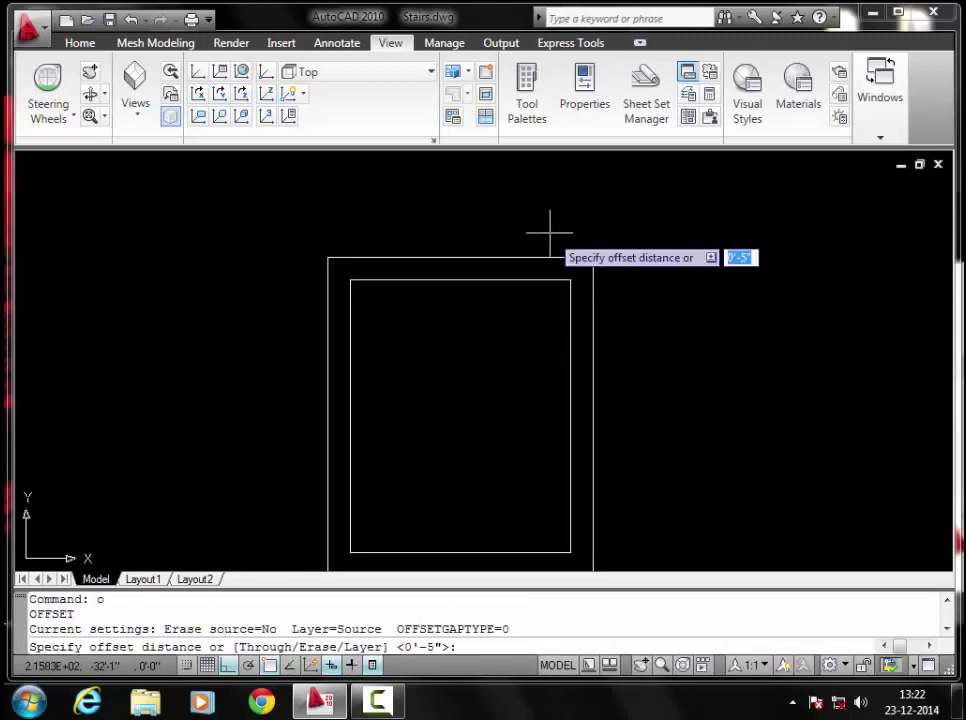
text(3)
text(3")
key(Return)
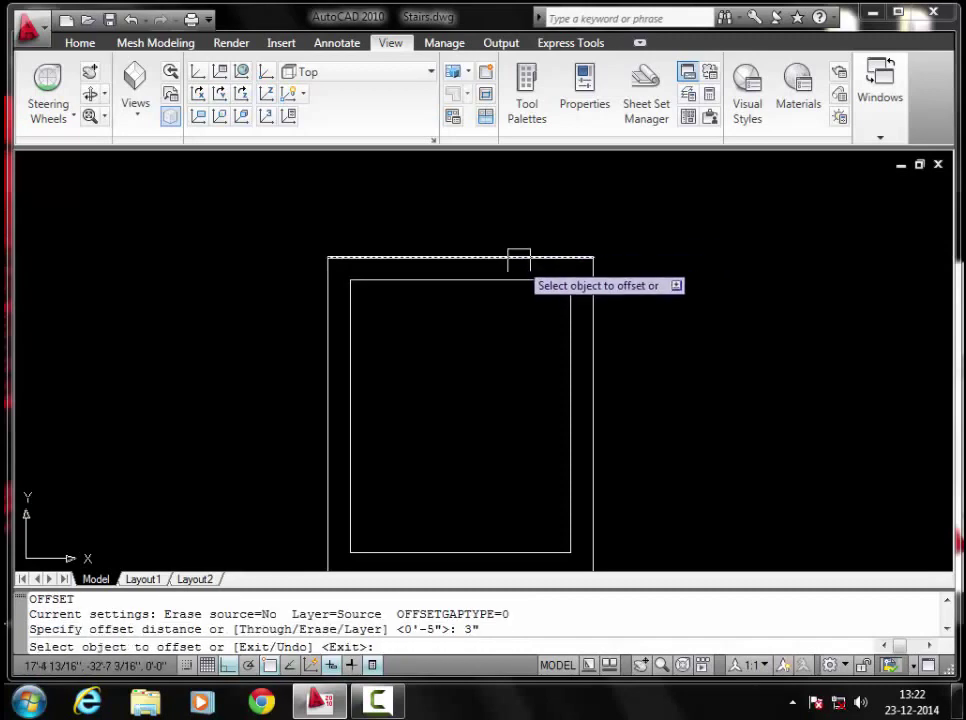
click(518, 258)
click(520, 230)
scroll(521, 228, up, 3)
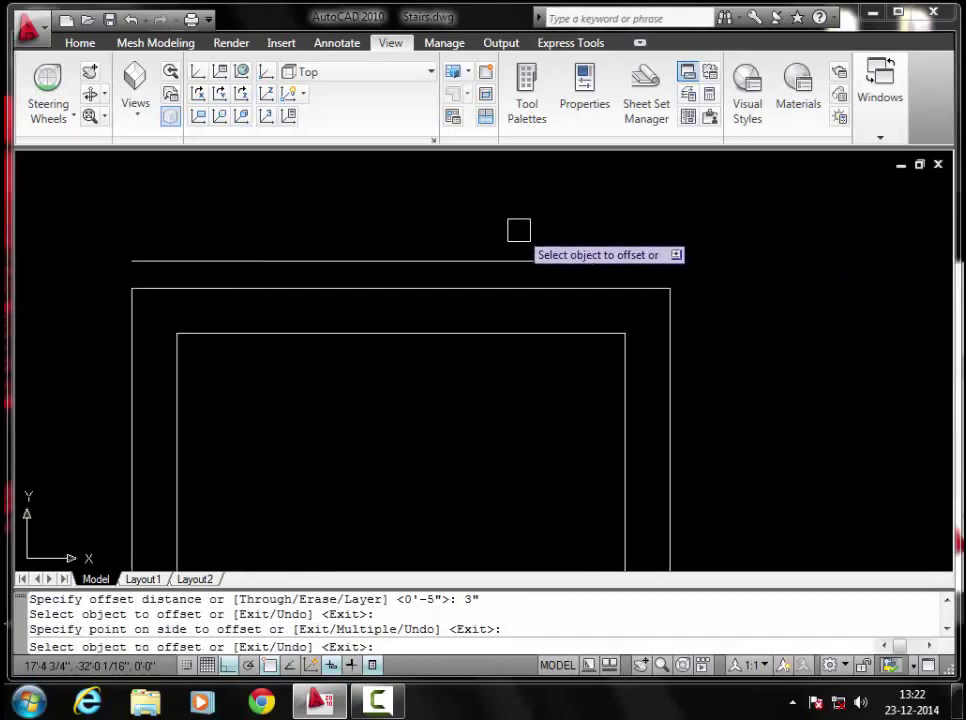
key(Escape)
key(Escape)
key(Escape)
key(Escape)
- Draw a thin rectangle from the upper line's left end to the outer top-right corner
text(rec)
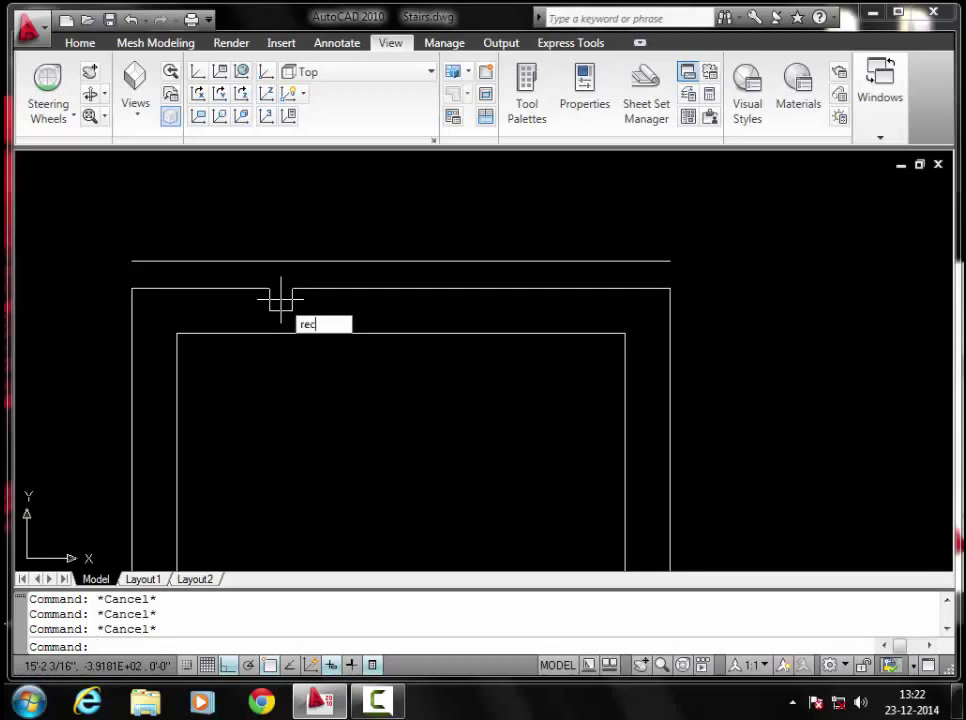
key(Return)
click(131, 260)
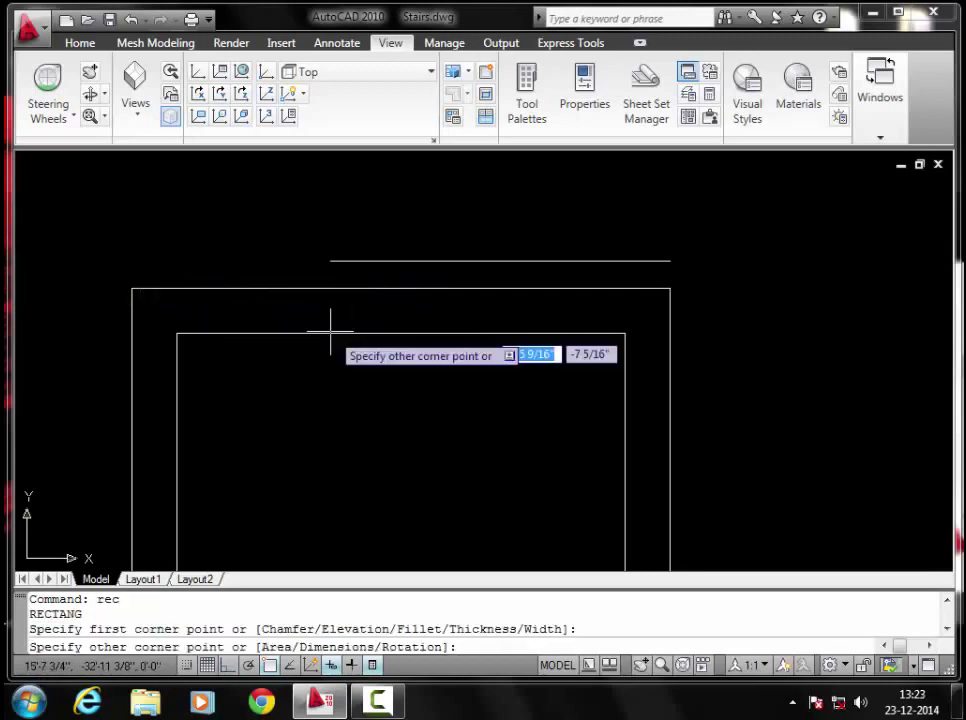
click(670, 288)
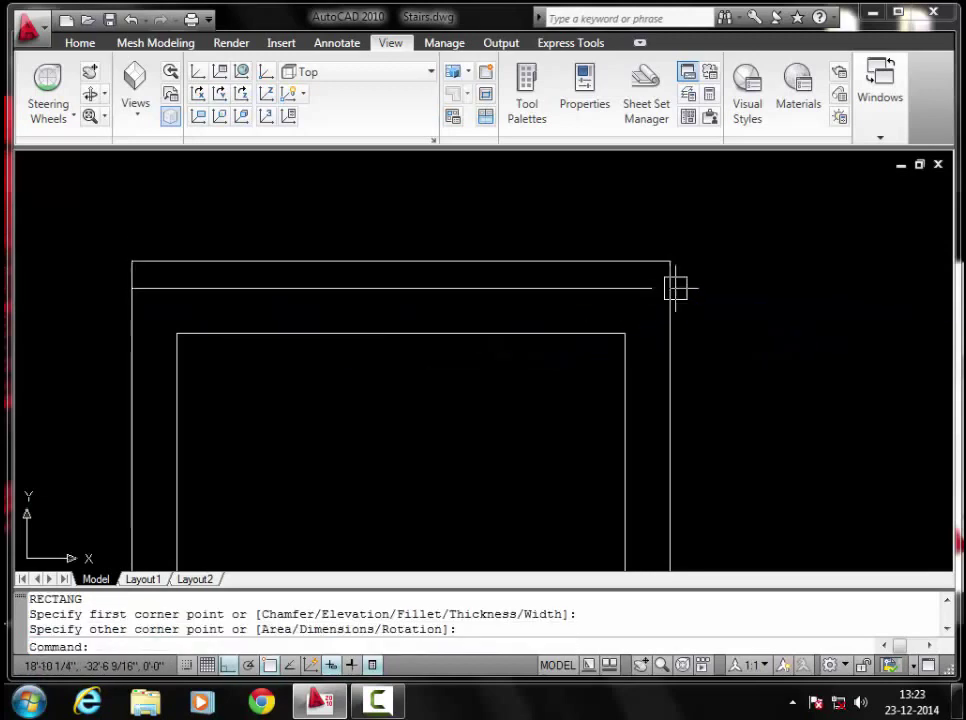
scroll(482, 255, down, 2)
middle_drag(489, 257, 522, 293)
scroll(522, 293, down, 1)
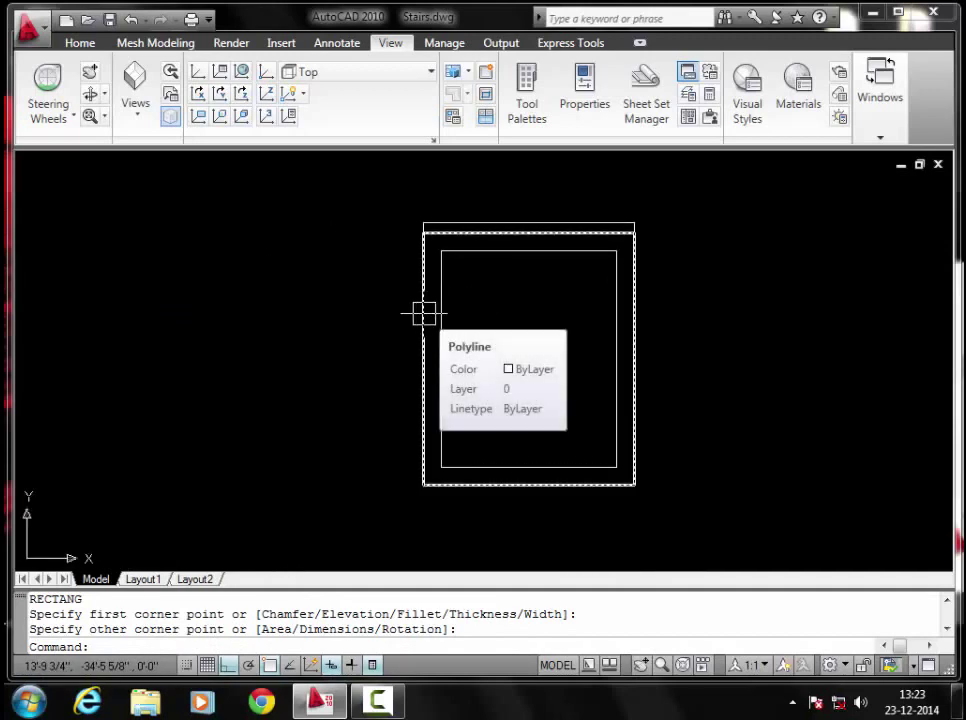
mouse_move(424, 300)
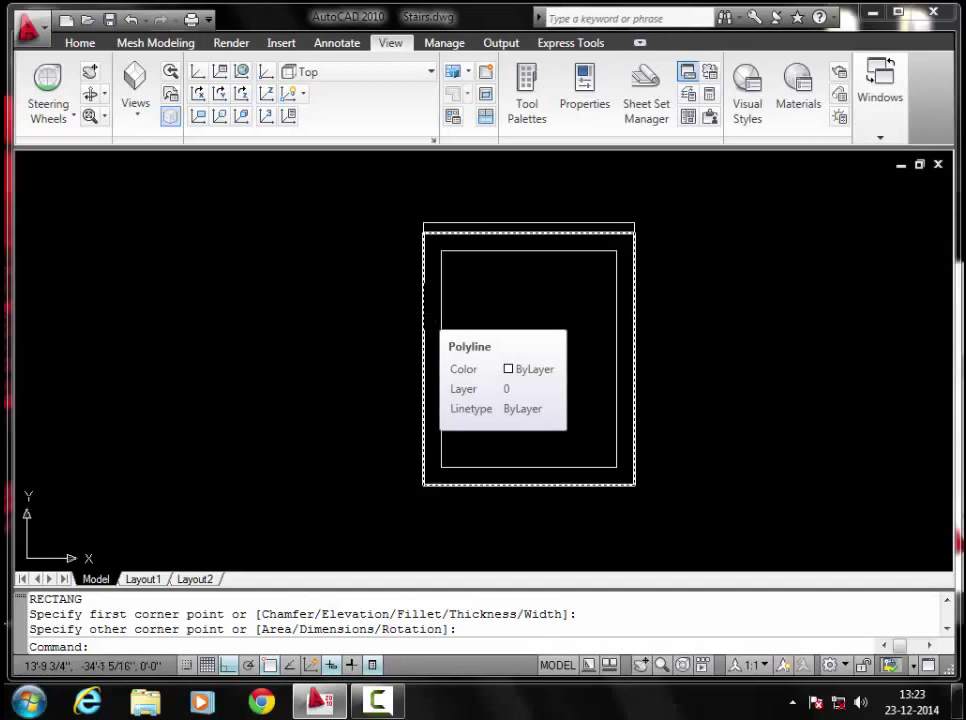
scroll(453, 218, up, 2)
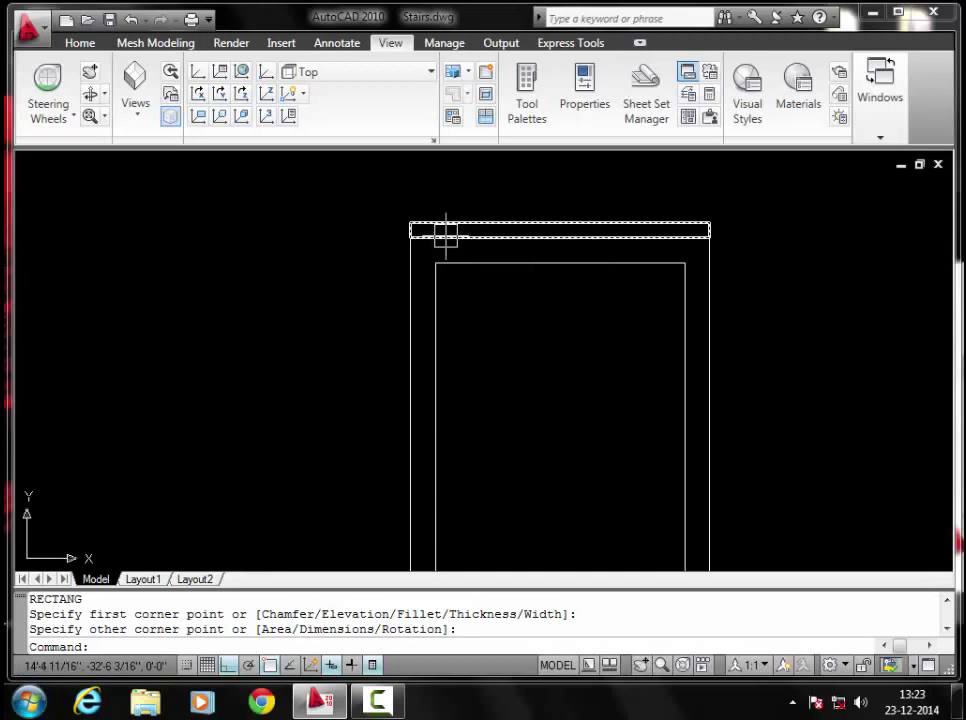
scroll(462, 324, down, 2)
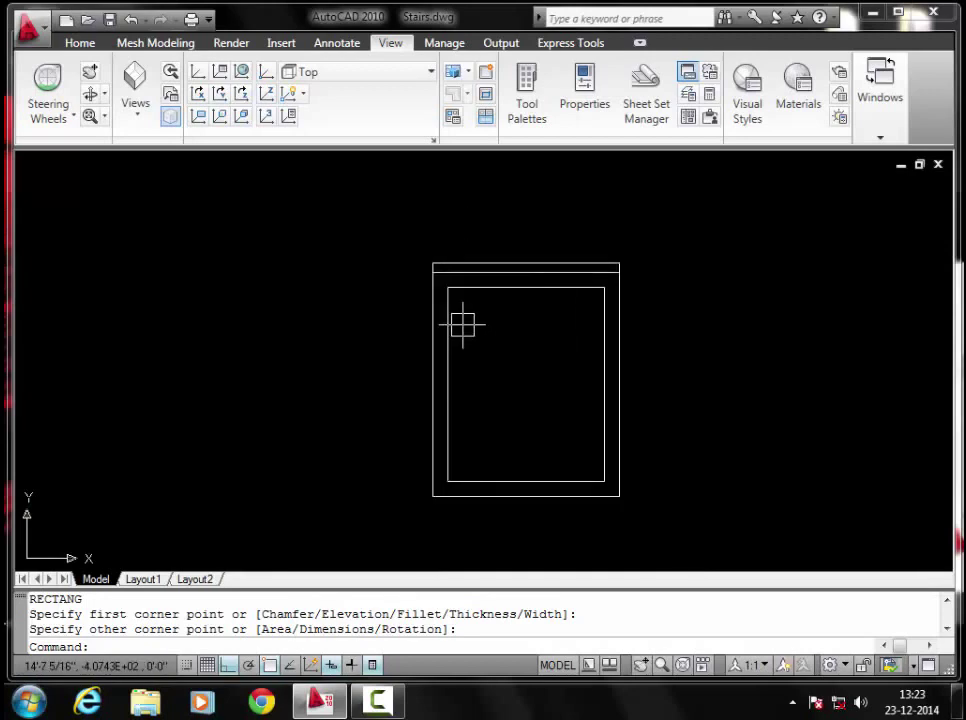
key(Escape)
key(Escape)
key(Escape)
- Switch the view to SW Isometric and recentre the outlines
click(143, 127)
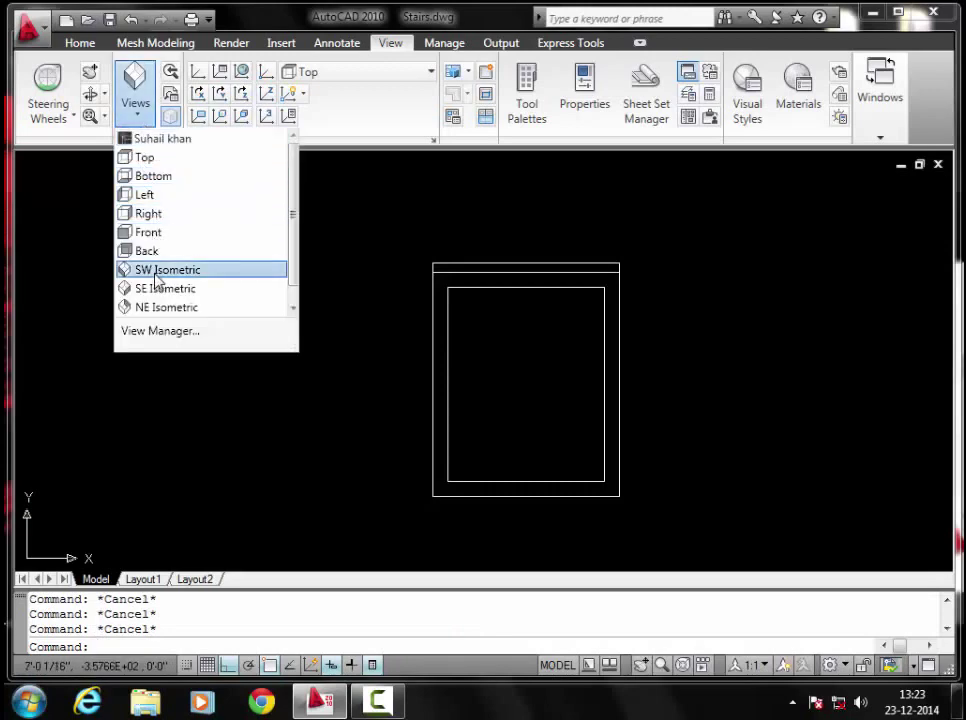
click(157, 270)
scroll(460, 349, down, 2)
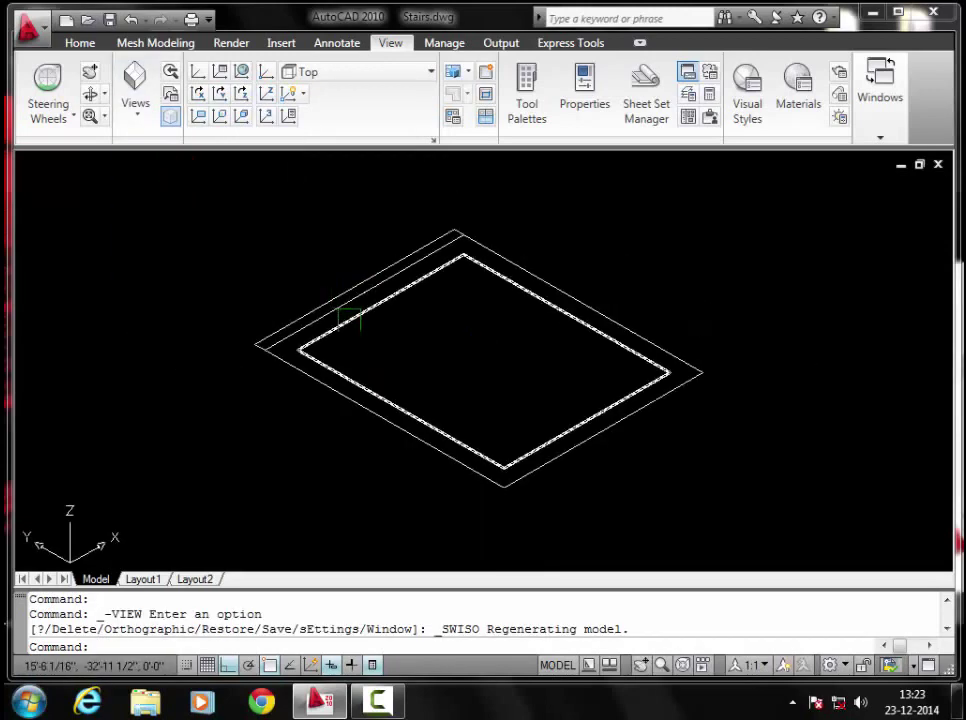
middle_drag(407, 352, 459, 352)
key(Escape)
key(Escape)
key(Escape)
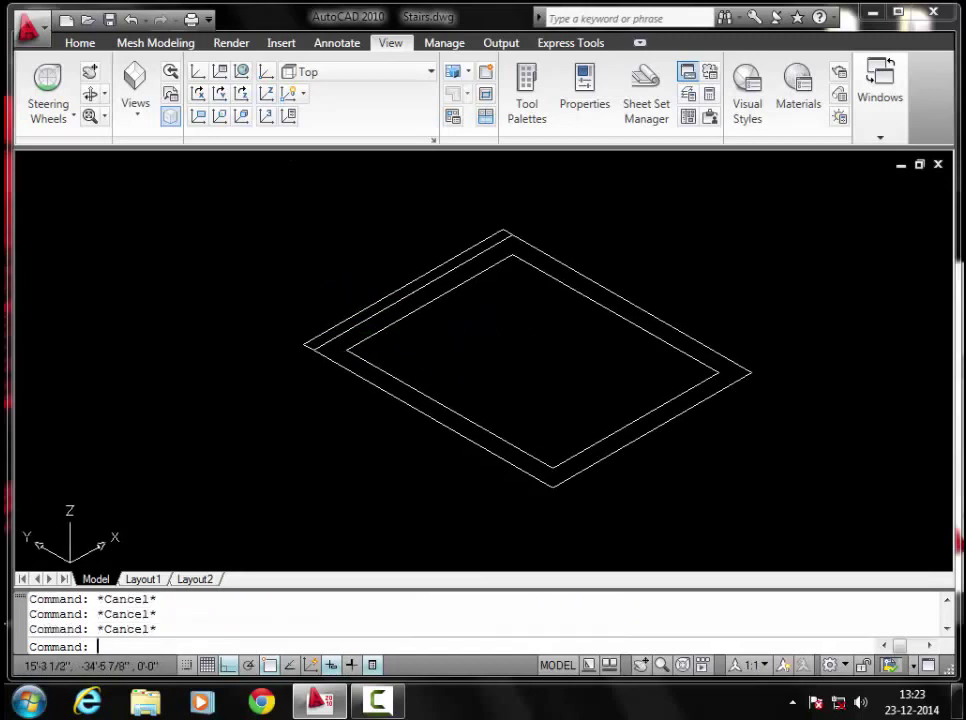
scroll(347, 296, up, 2)
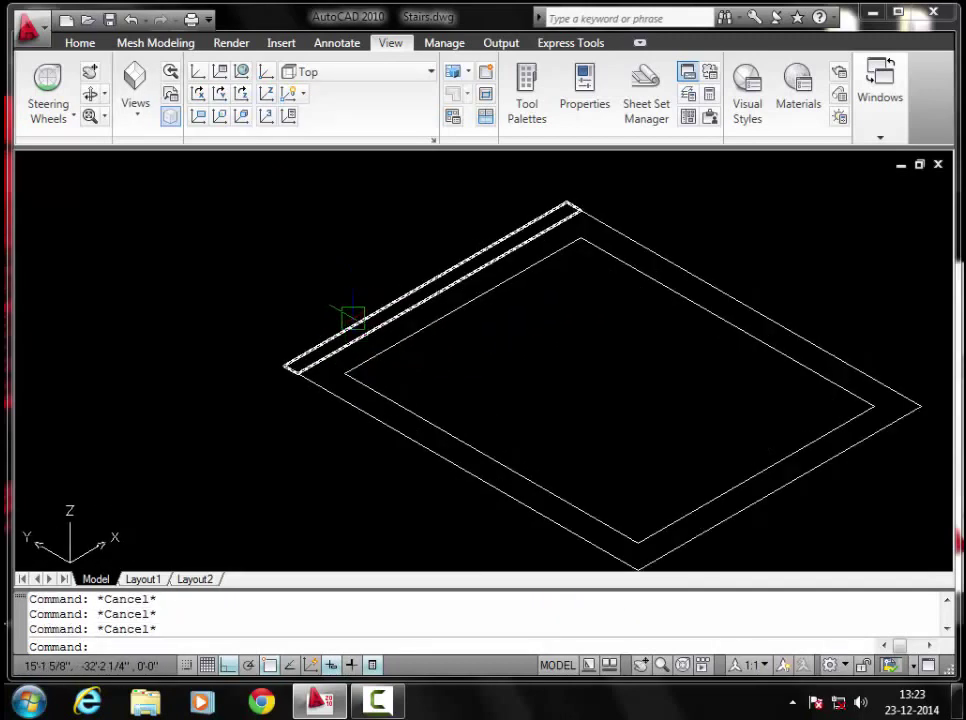
- Extrude the thin headboard strip 2' upward into a wall
text(ext)
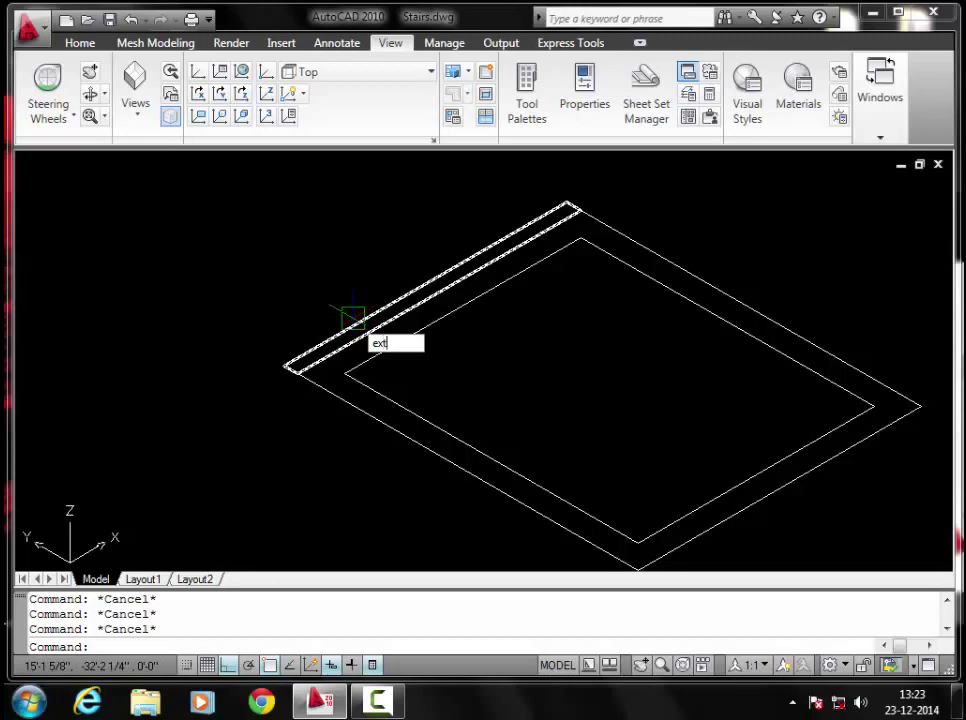
key(Return)
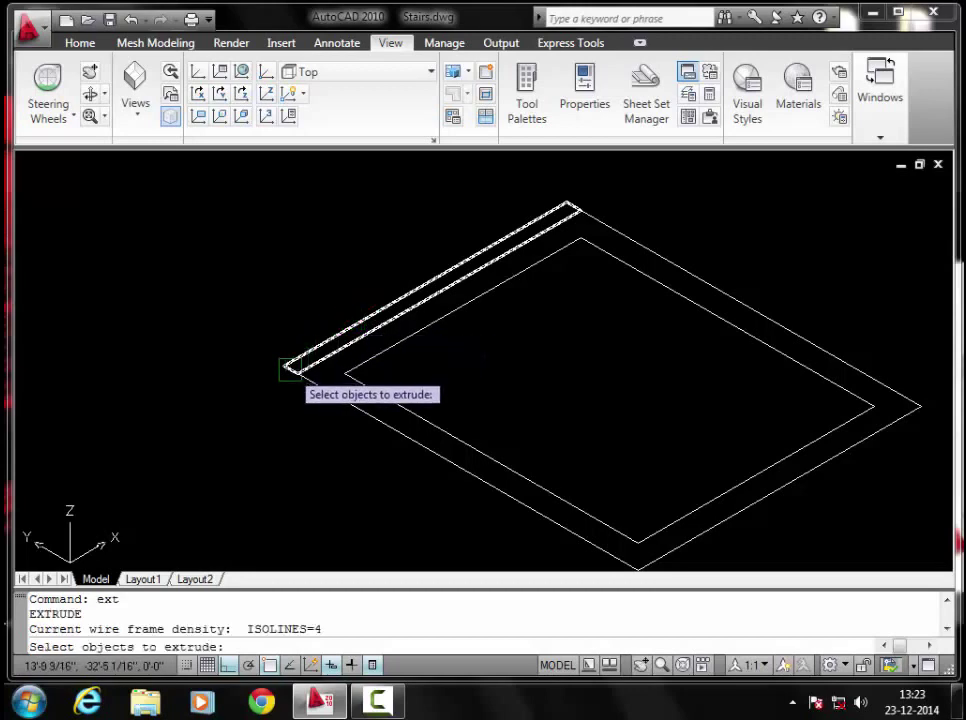
scroll(290, 370, up, 2)
scroll(290, 370, up, 2)
click(291, 375)
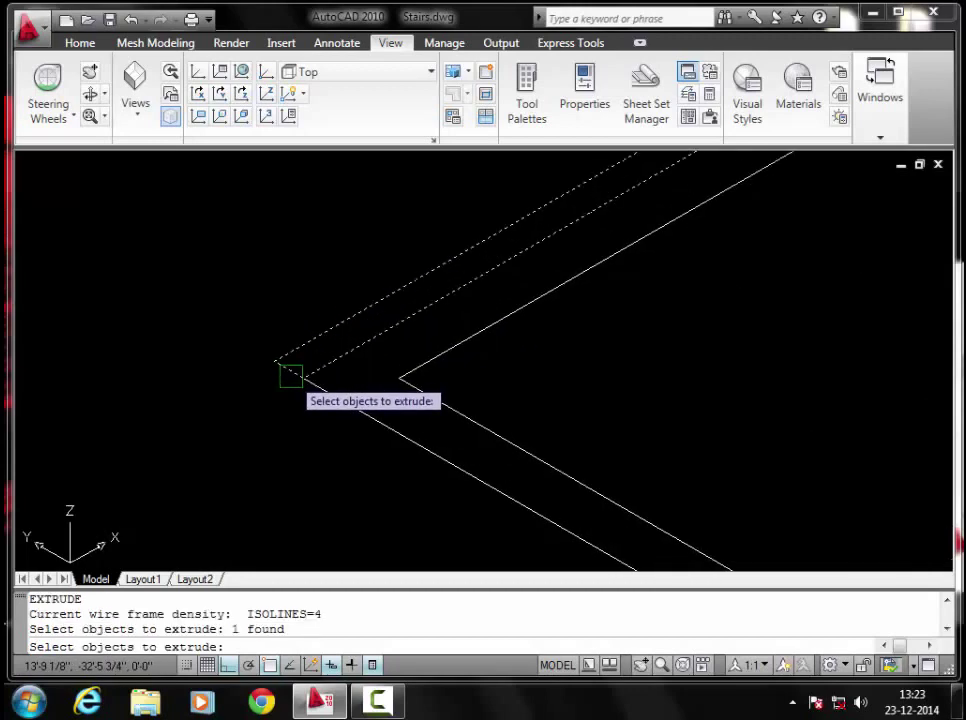
key(Return)
scroll(280, 270, down, 2)
scroll(310, 255, down, 3)
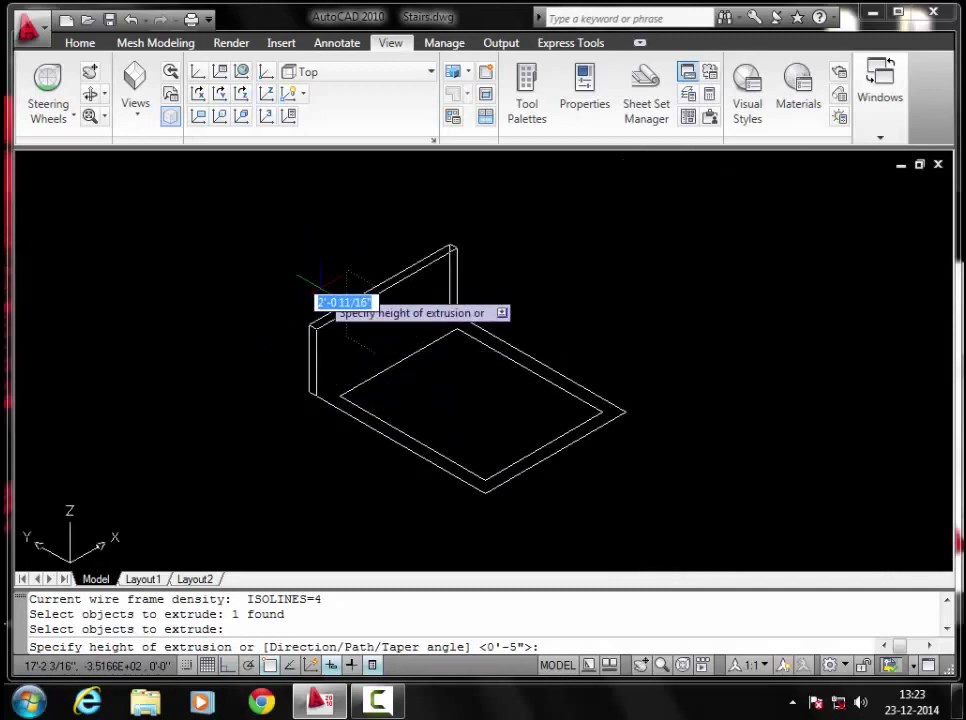
text(2)
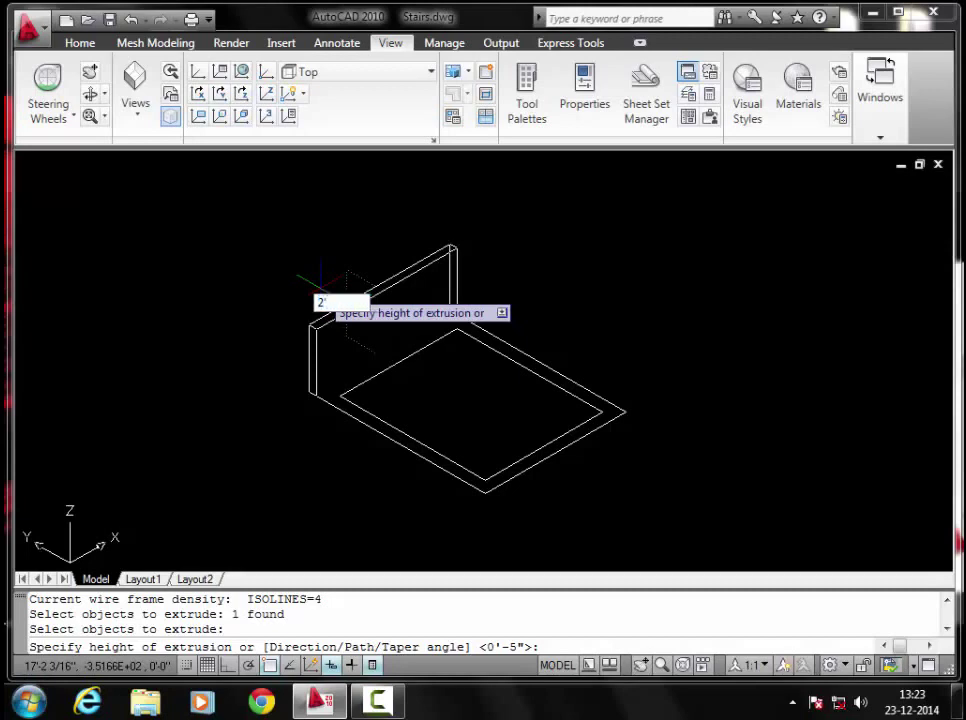
key(Return)
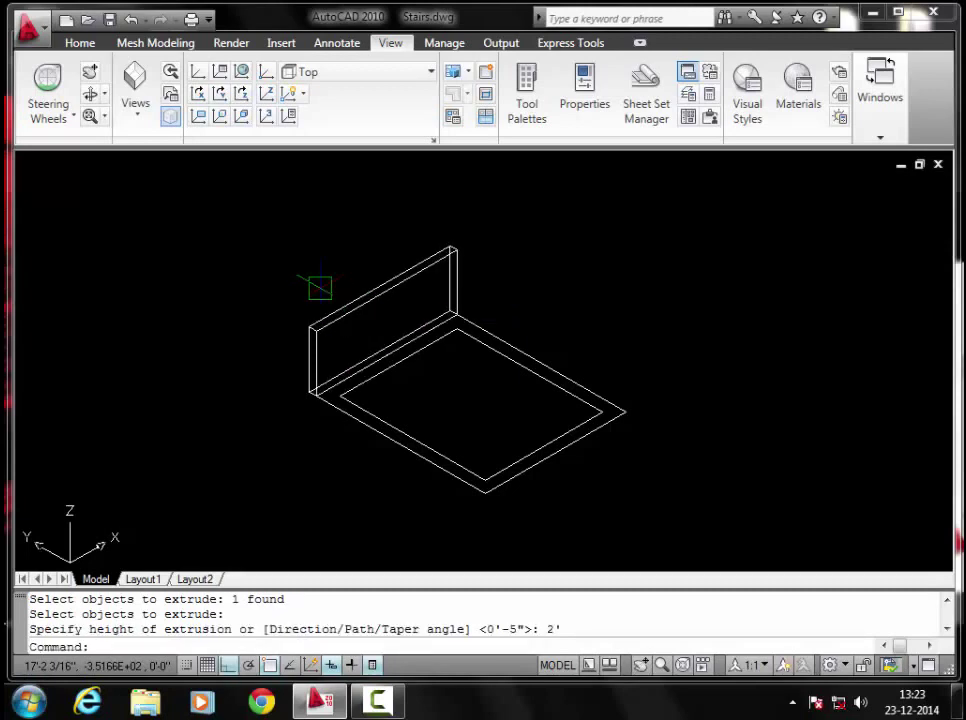
middle_drag(401, 448, 380, 417)
scroll(405, 436, up, 2)
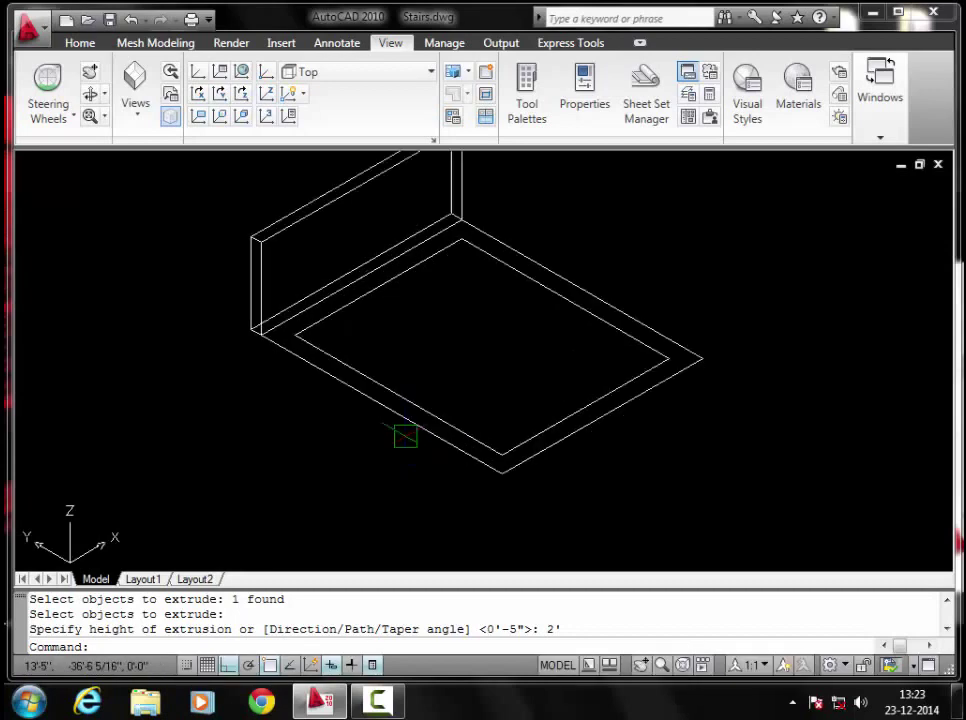
key(Escape)
key(Escape)
- Extrude the outer rectangle 9 inches into the base slab
text(ext)
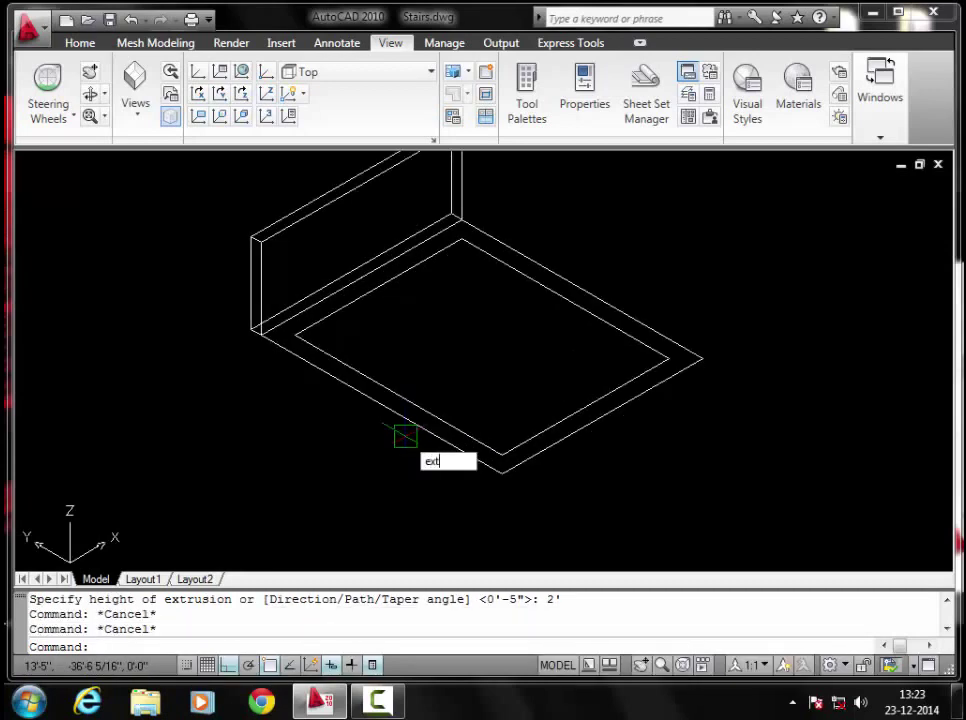
key(Return)
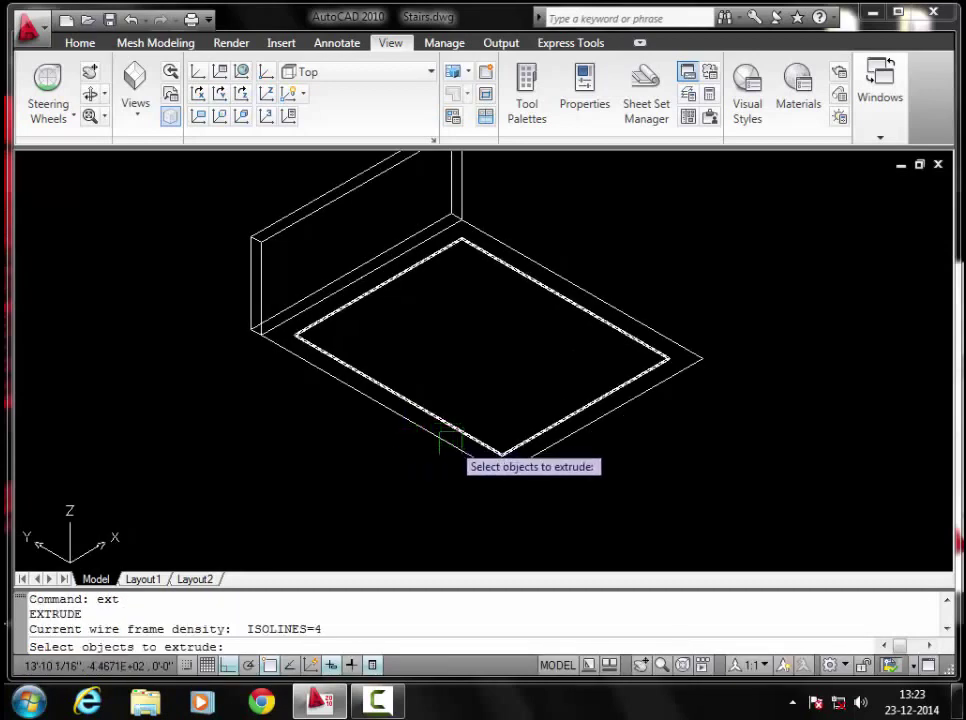
click(449, 447)
key(Return)
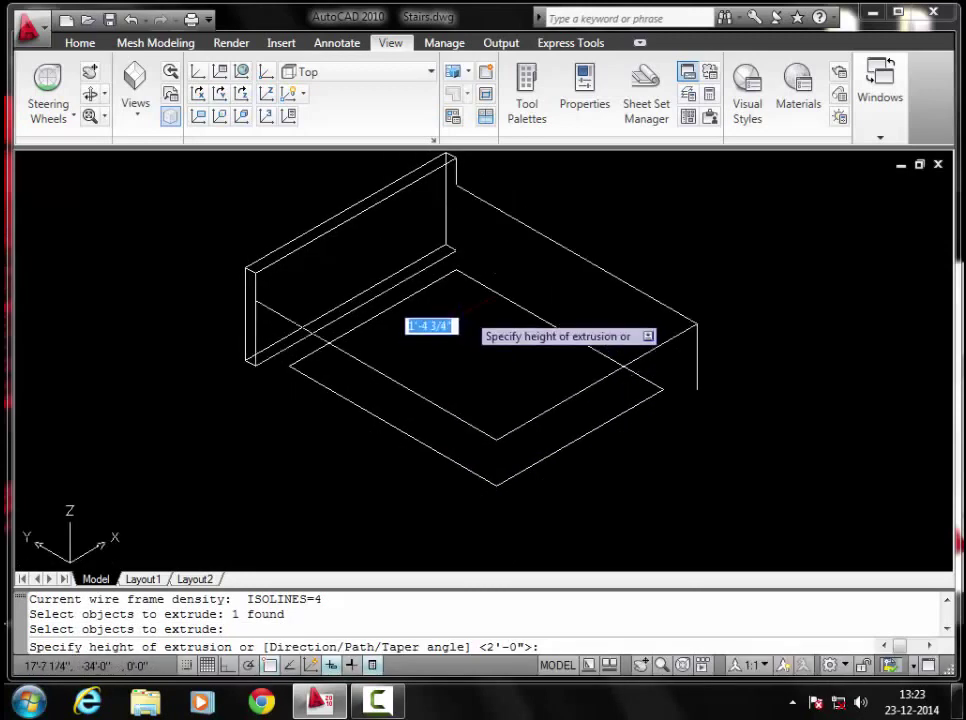
text(9)
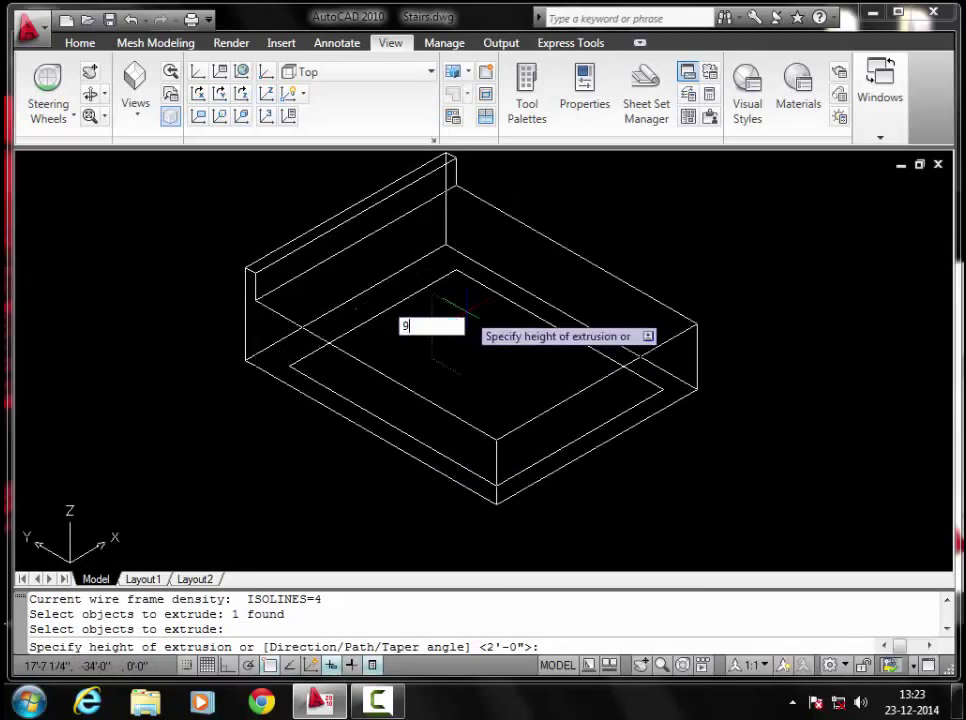
key(Return)
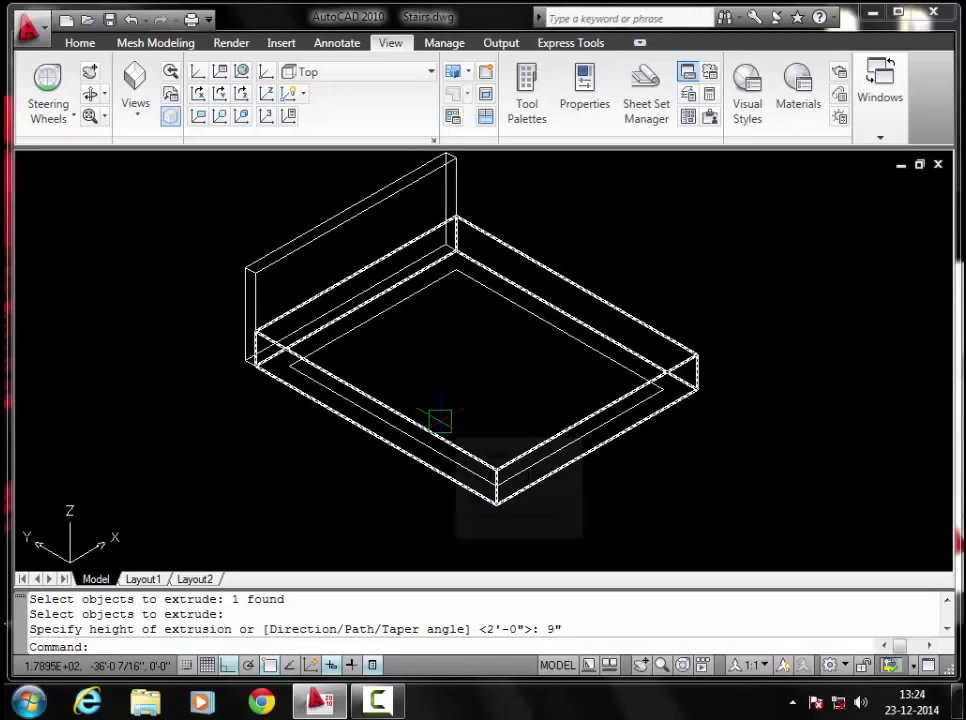
scroll(434, 445, up, 2)
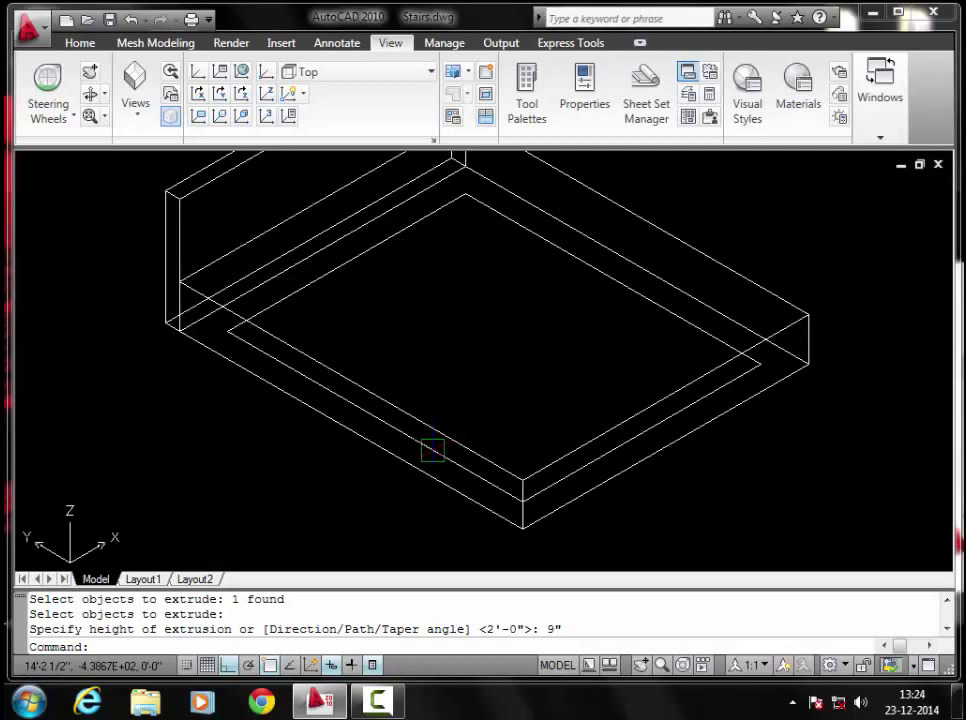
key(Escape)
key(Escape)
key(Escape)
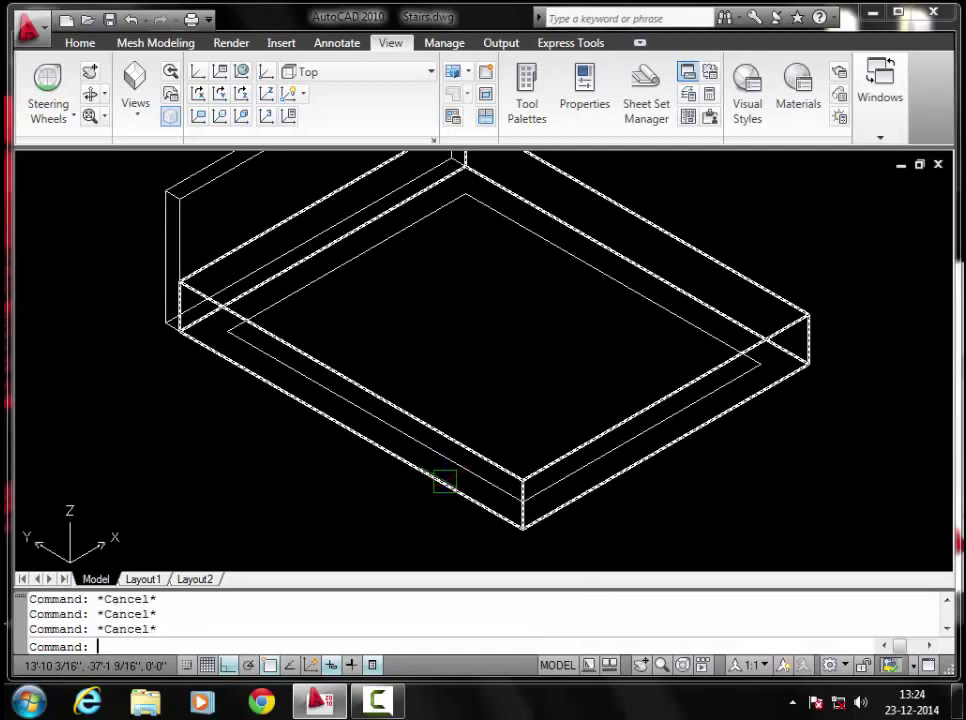
- Extrude the inner rectangle 5 inches into the raised slab
text(ex)
key(Return)
scroll(456, 484, up, 2)
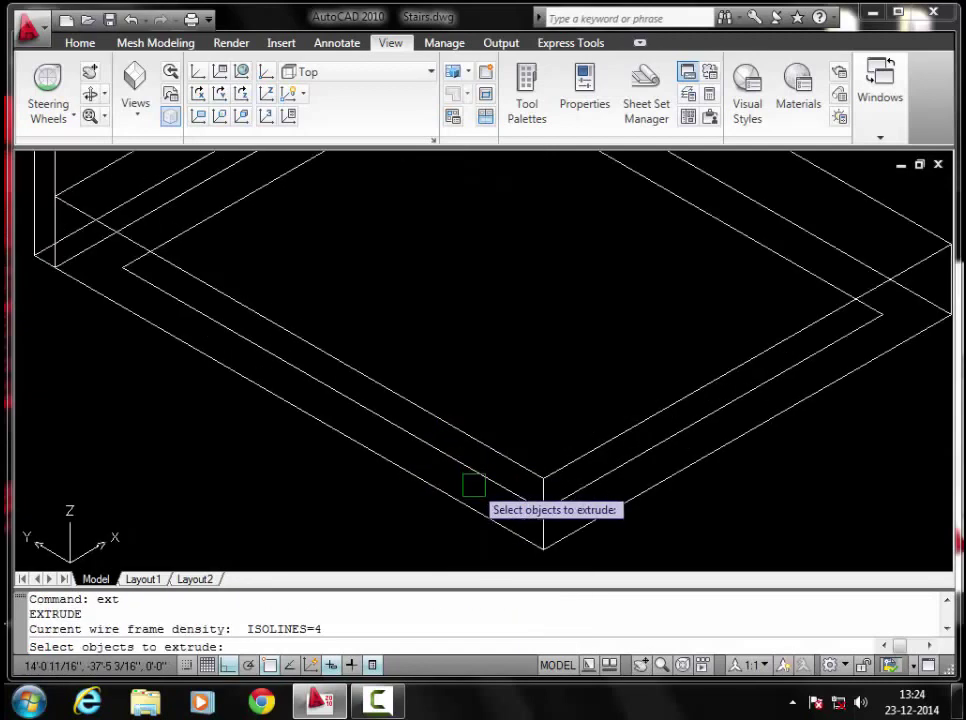
click(487, 481)
key(Return)
scroll(446, 366, down, 2)
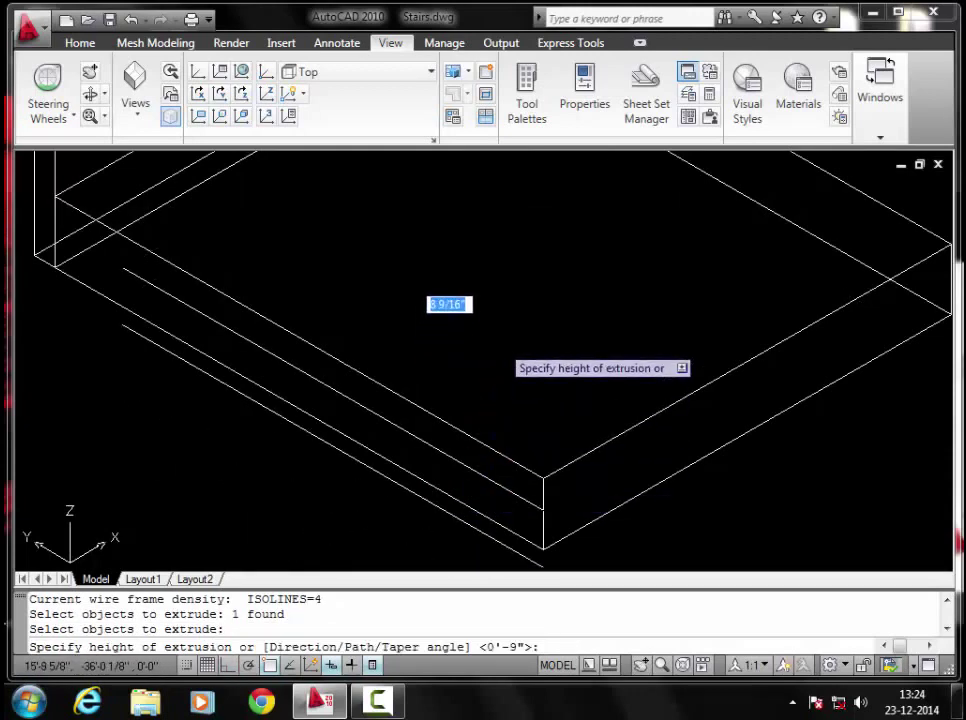
scroll(455, 295, down, 2)
mouse_move(457, 291)
middle_down()
mouse_move(503, 350)
mouse_move(503, 393)
middle_up()
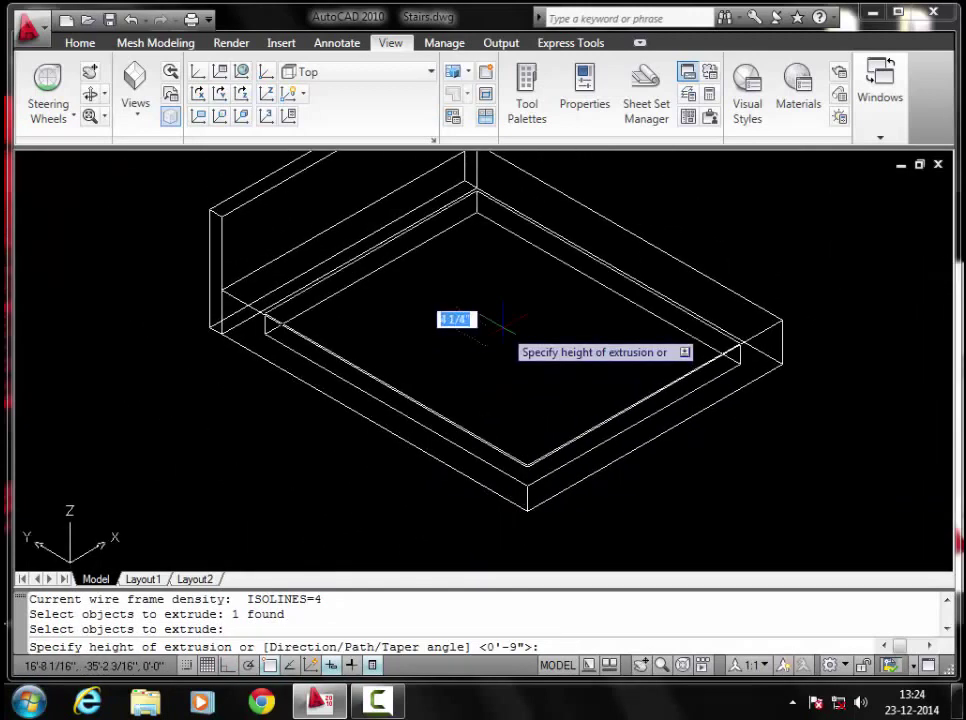
text(5)
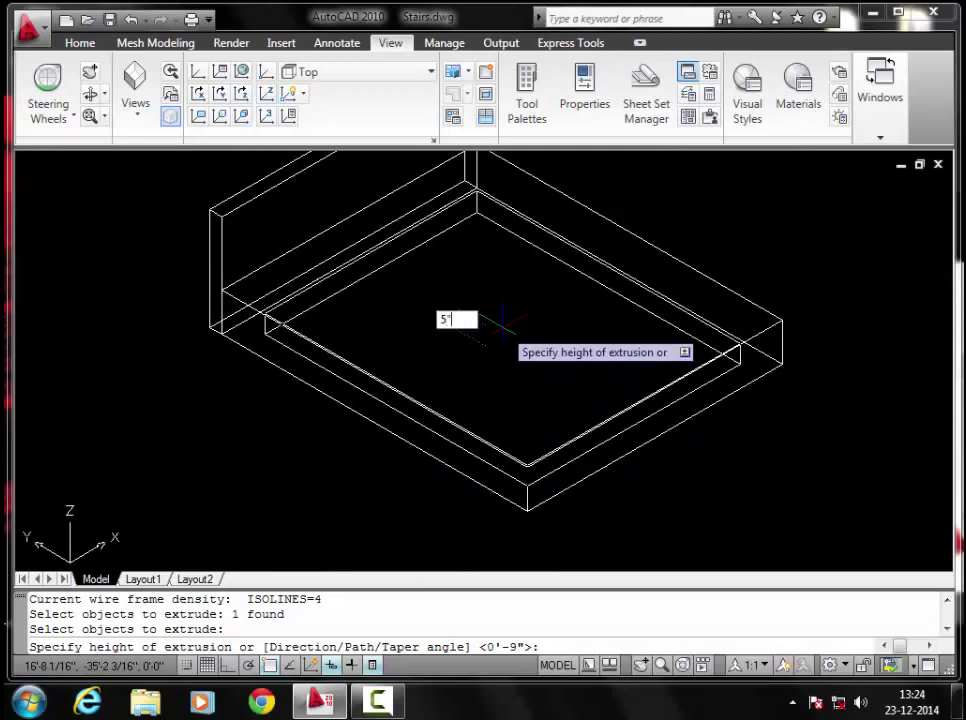
key(Return)
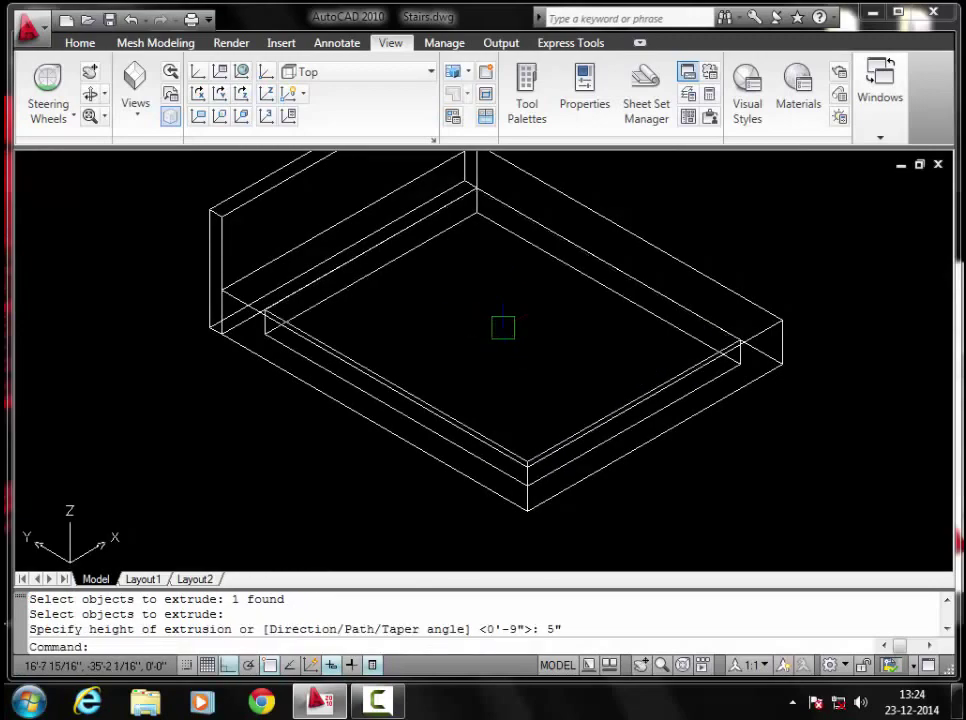
key(Escape)
key(Escape)
- Set the inner slab's colour to Color 21 through the Select Color picker
click(483, 465)
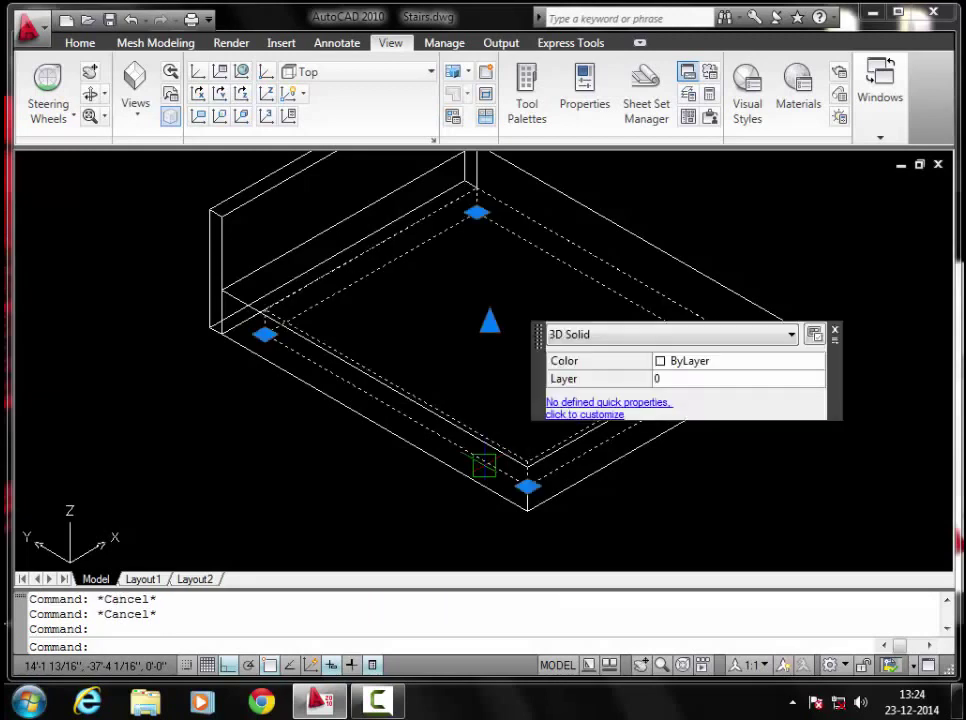
click(709, 364)
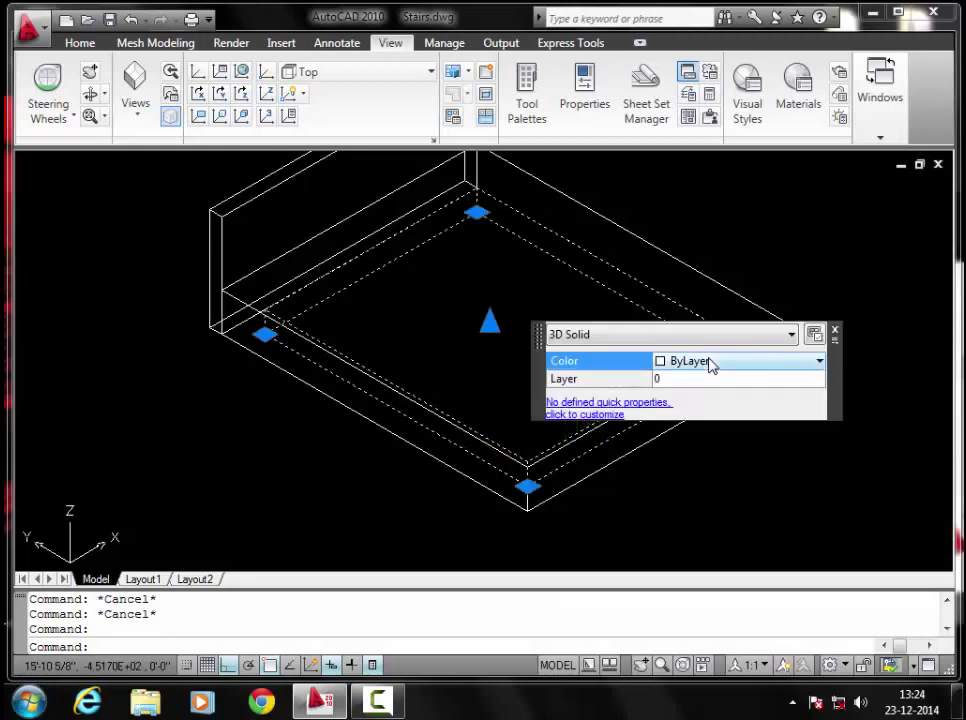
click(709, 364)
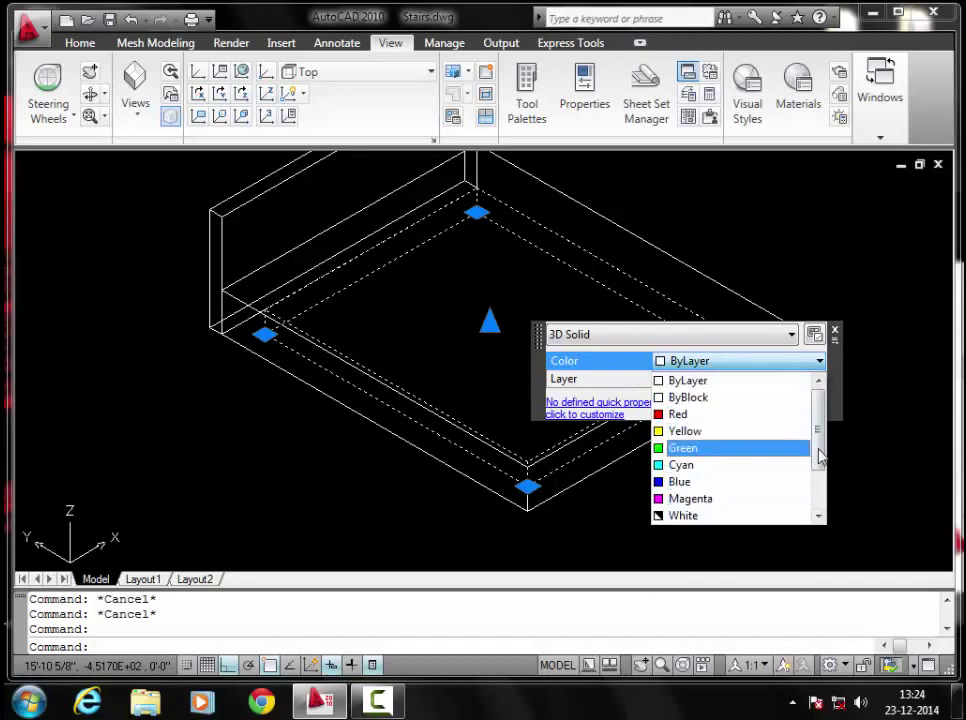
scroll(760, 448, down, 2)
click(708, 515)
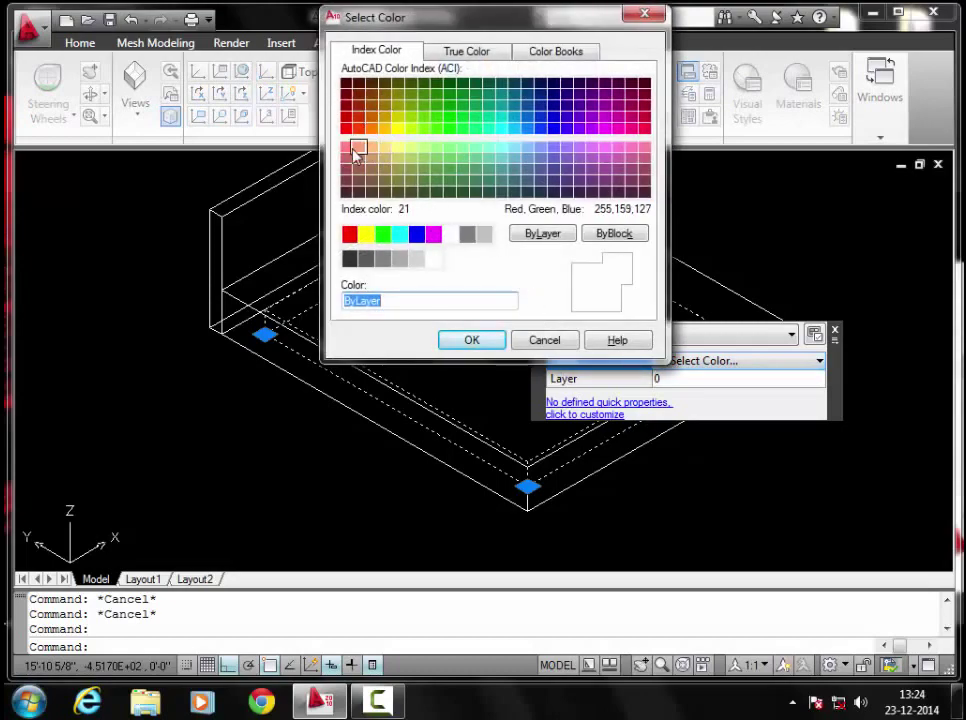
click(358, 152)
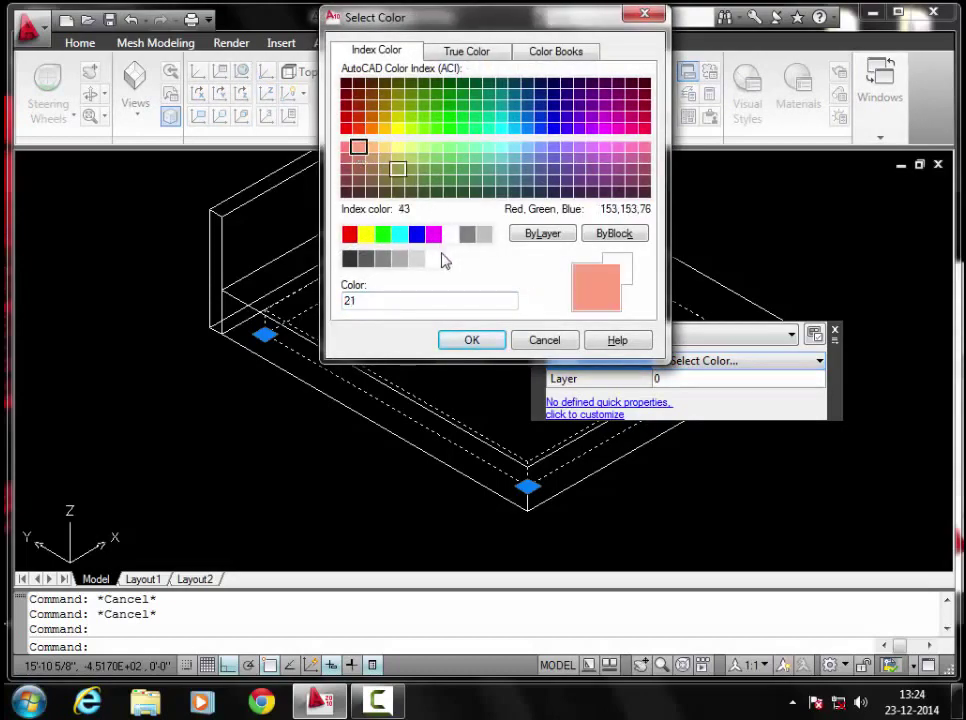
click(479, 339)
key(Escape)
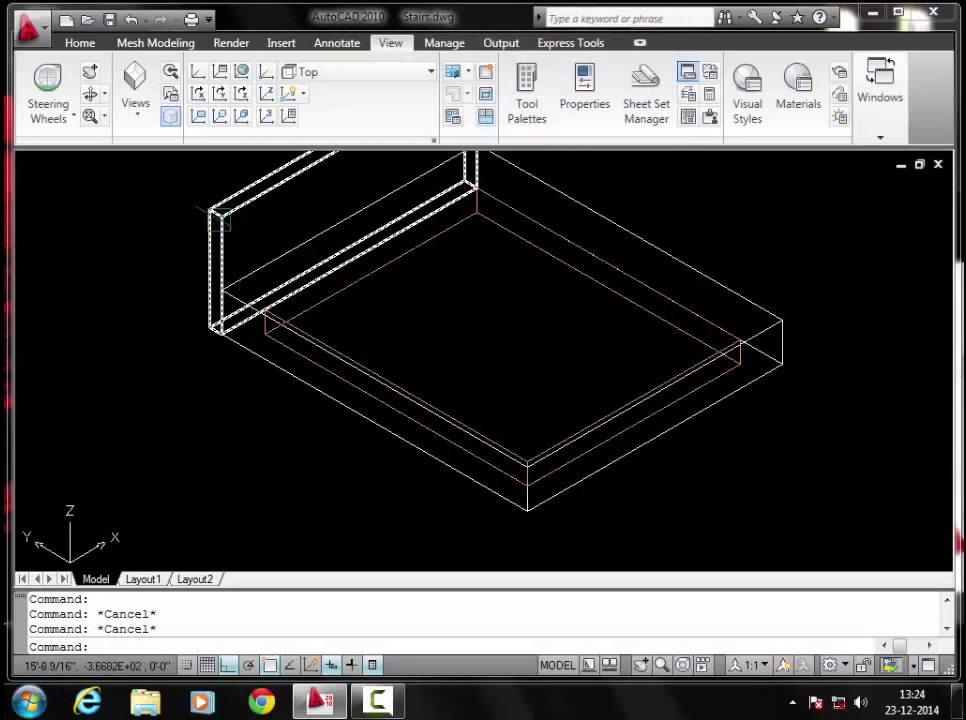
- Give the headboard wall and base slab Color 26
click(220, 210)
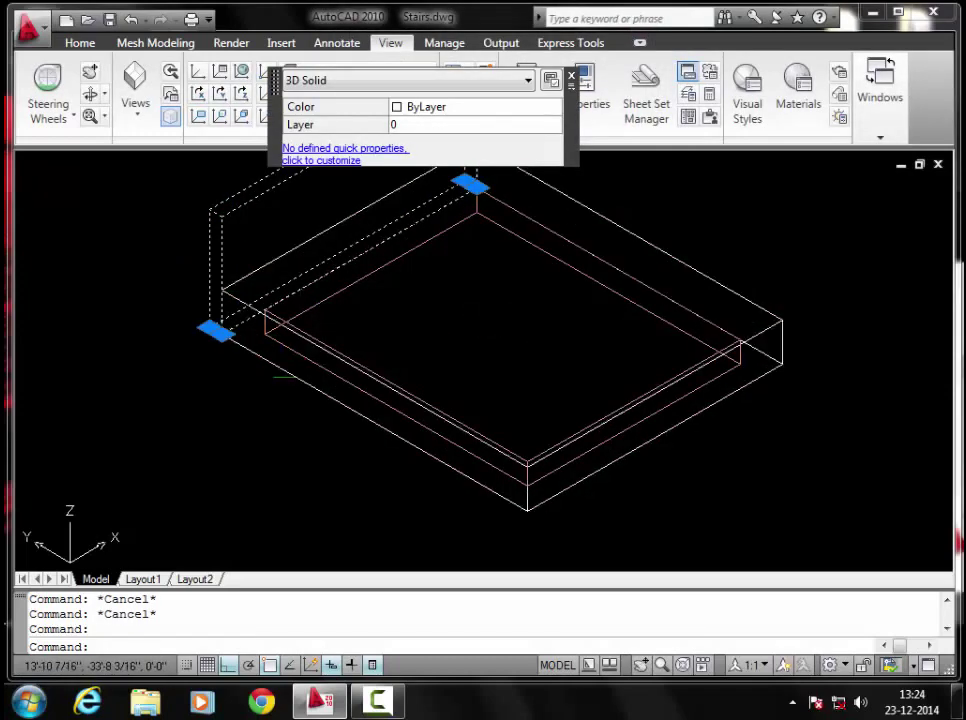
click(283, 366)
click(546, 263)
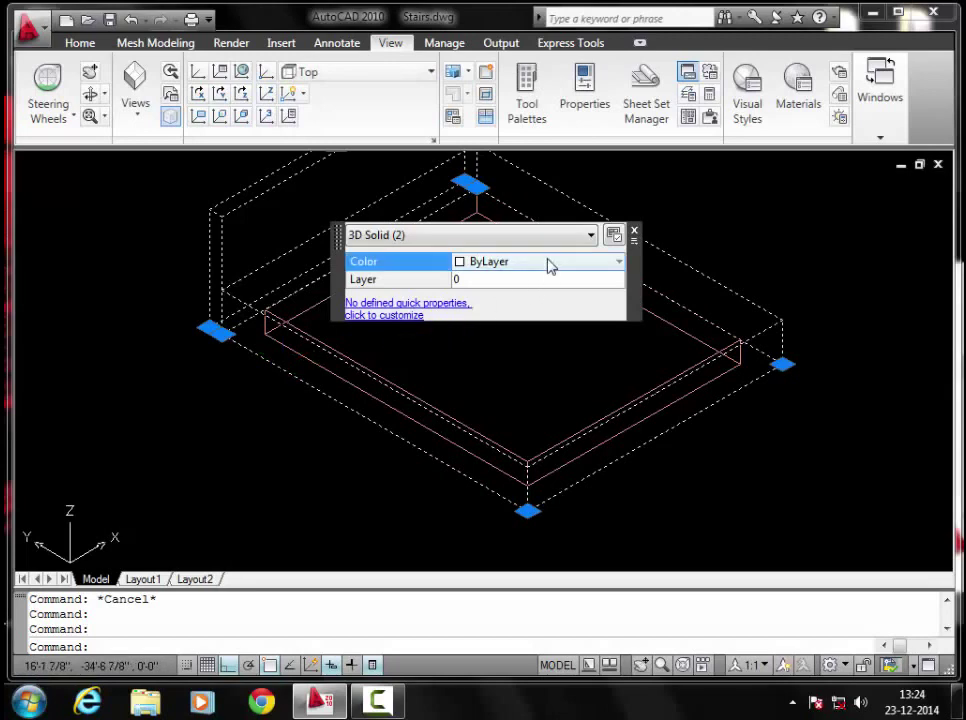
click(548, 263)
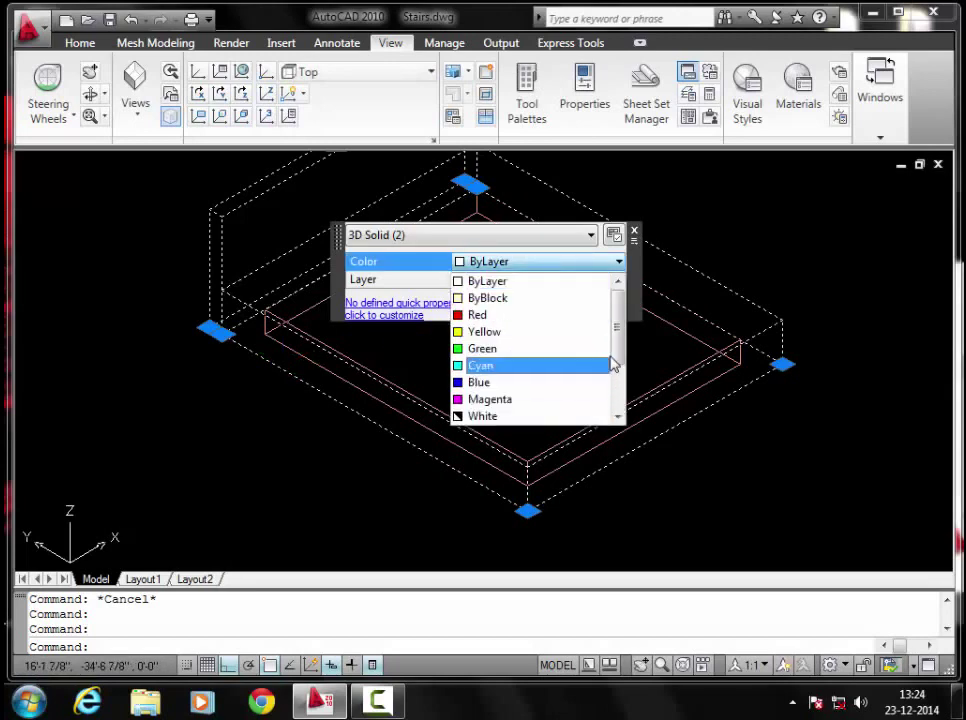
drag(614, 362, 617, 408)
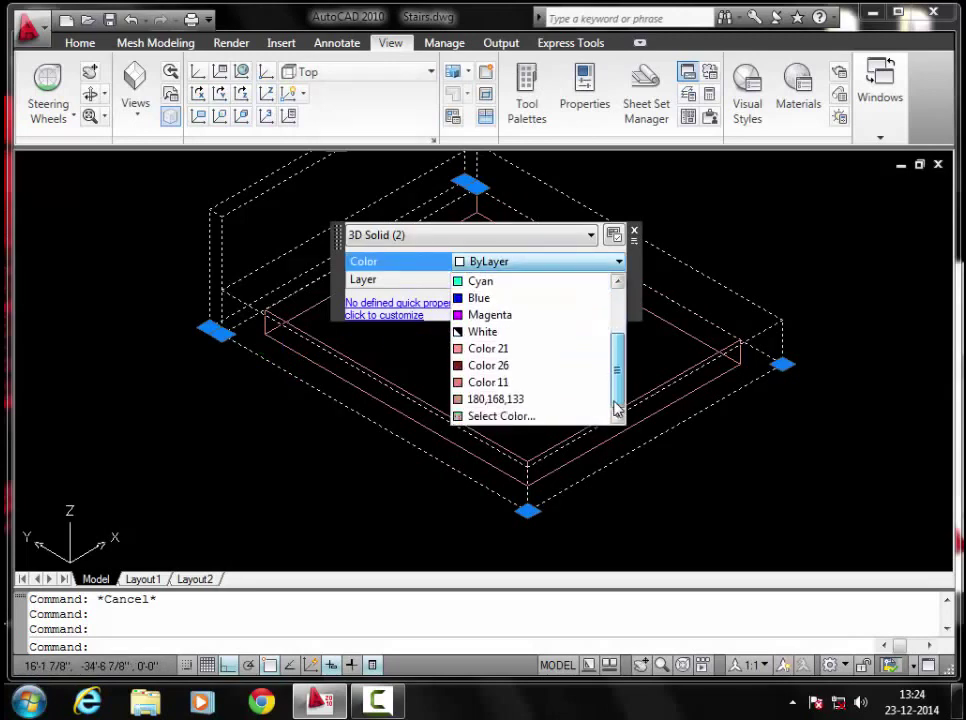
click(480, 366)
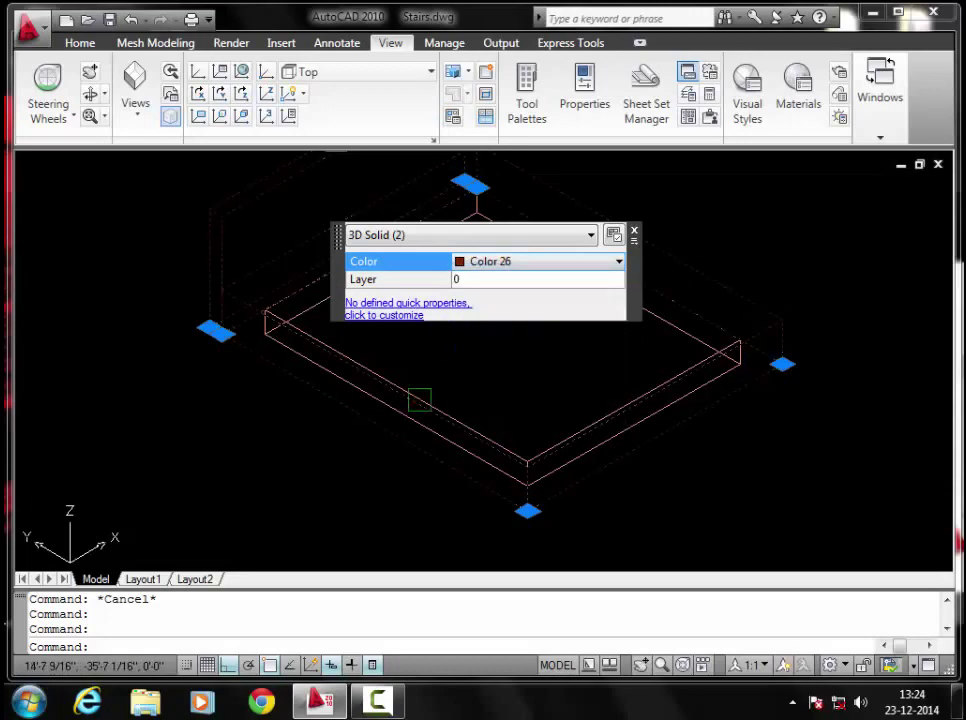
key(Escape)
key(Escape)
key(Escape)
scroll(349, 366, down, 2)
scroll(375, 399, up, 3)
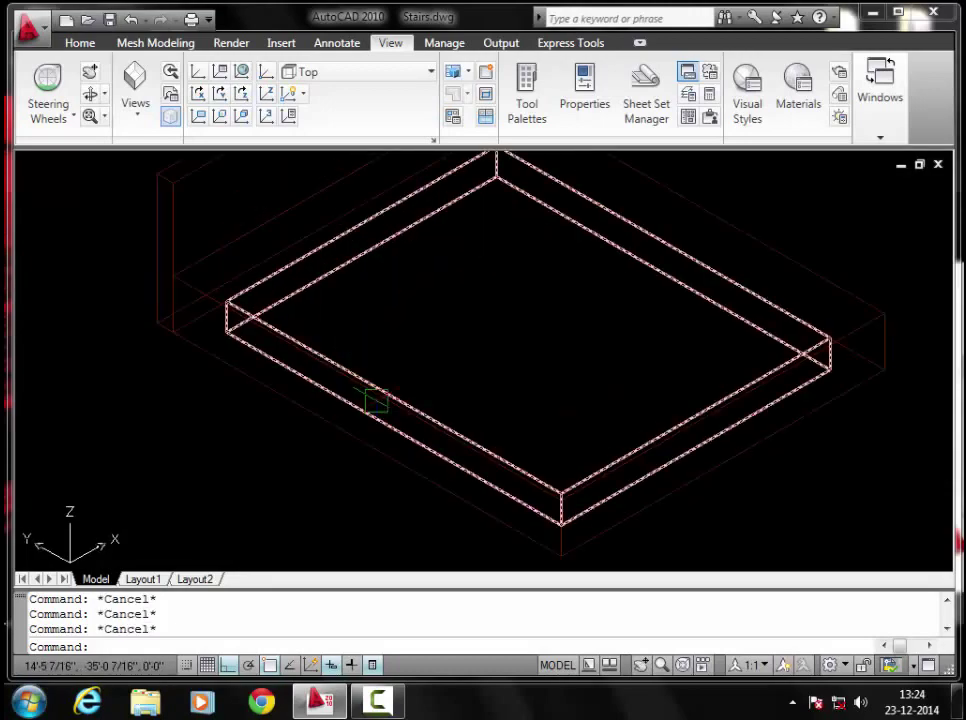
scroll(395, 414, down, 1)
scroll(408, 407, up, 1)
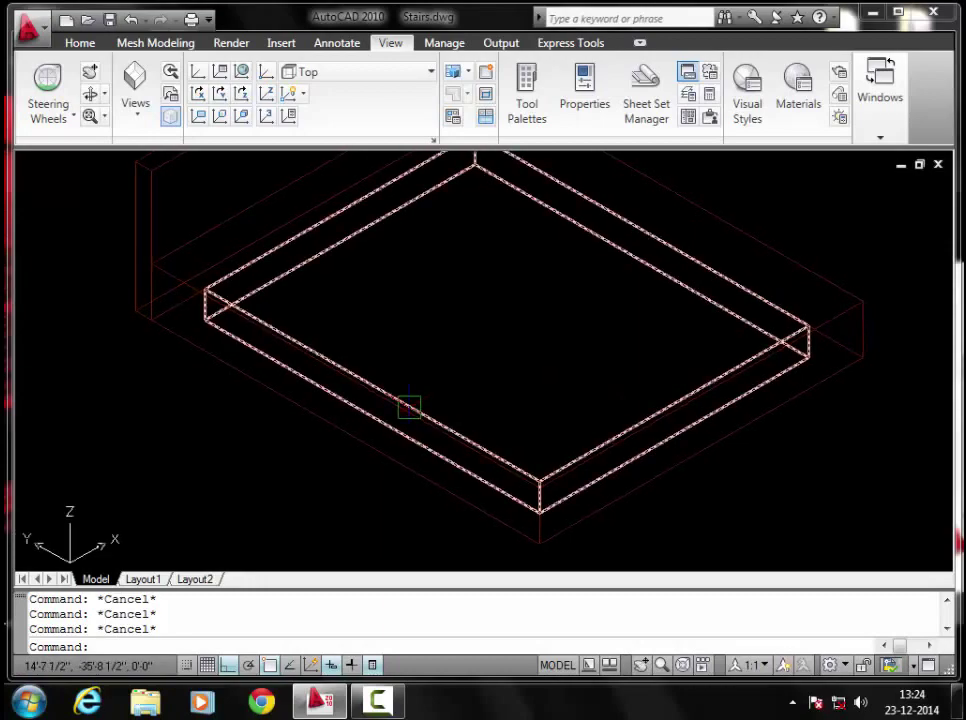
scroll(408, 407, down, 1)
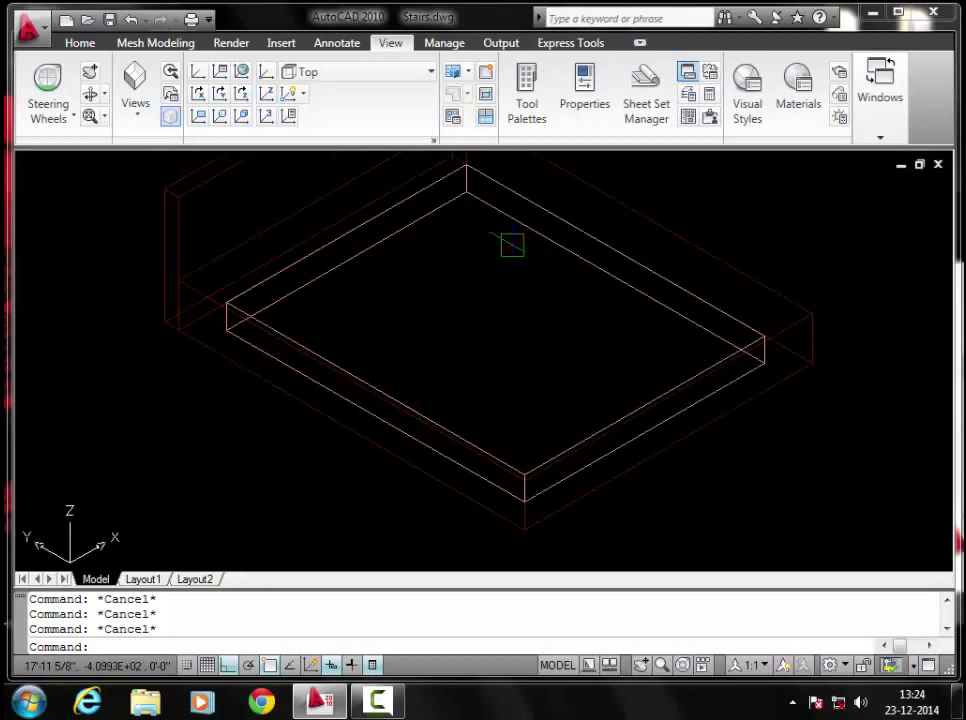
click(72, 42)
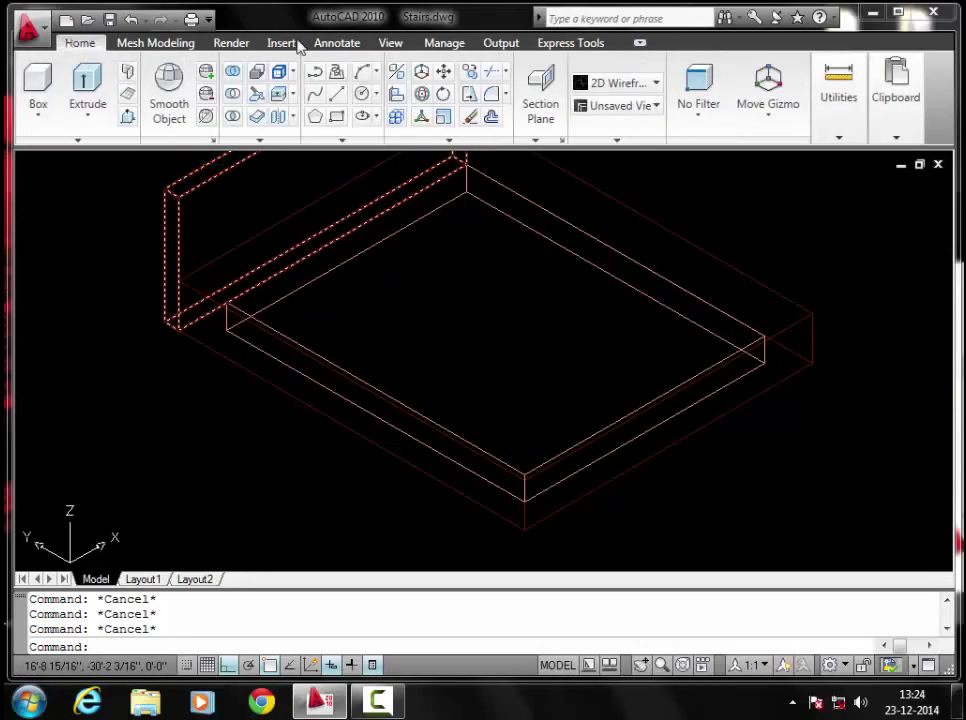
click(608, 89)
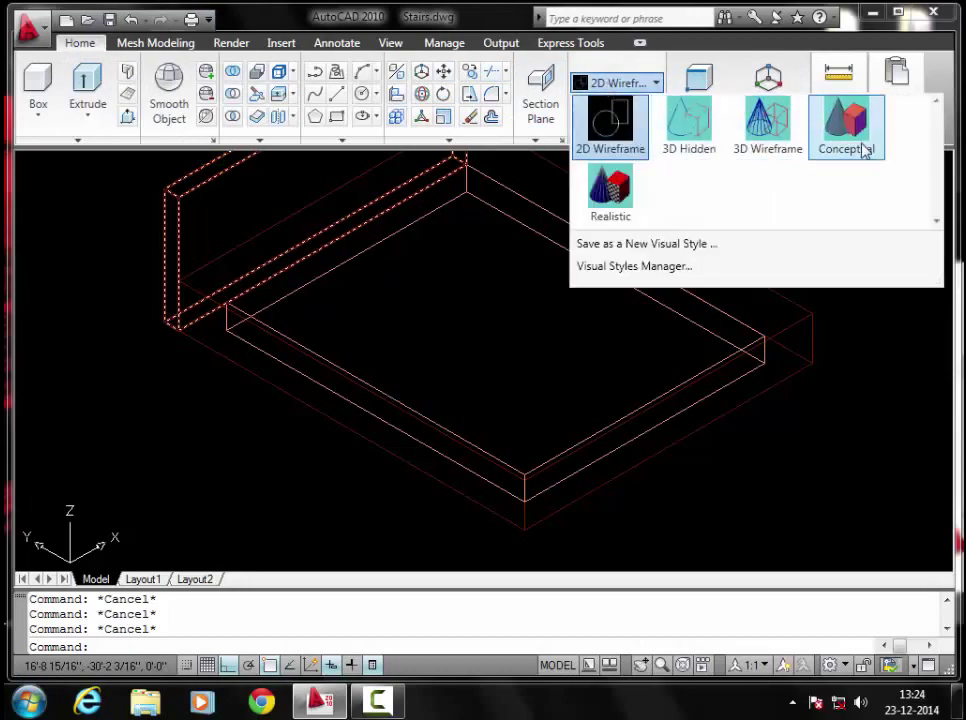
scroll(483, 313, down, 3)
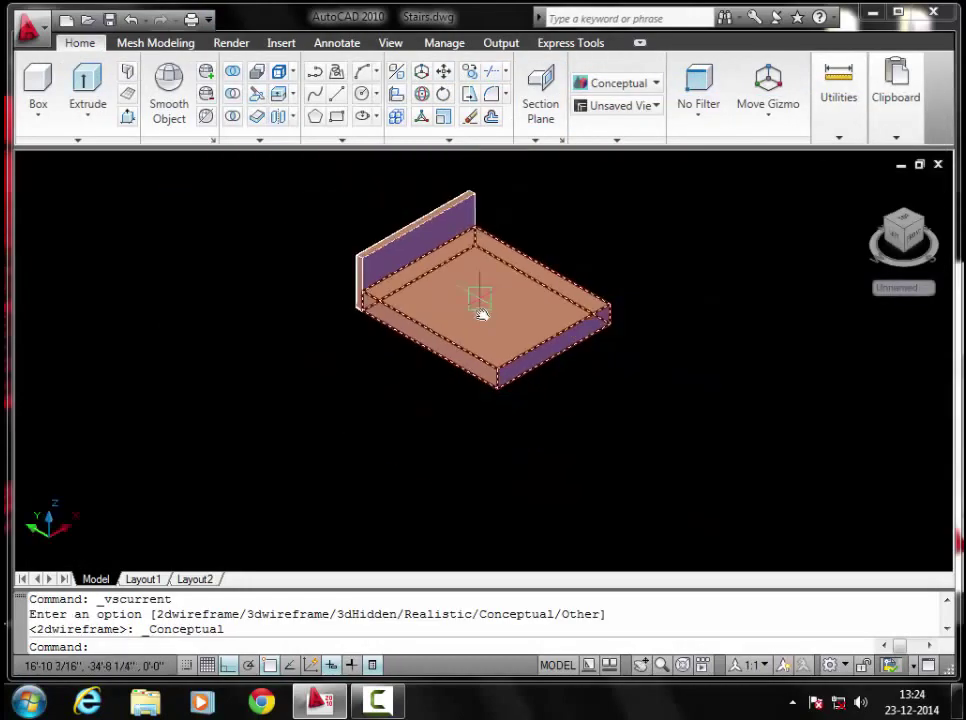
scroll(485, 340, up, 3)
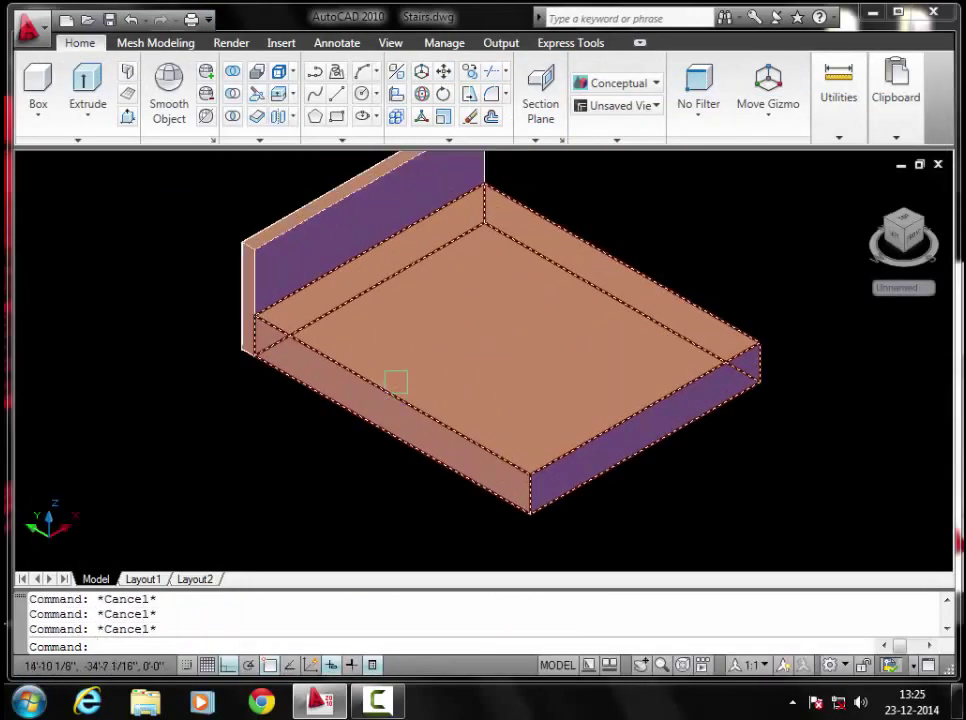
key(Escape)
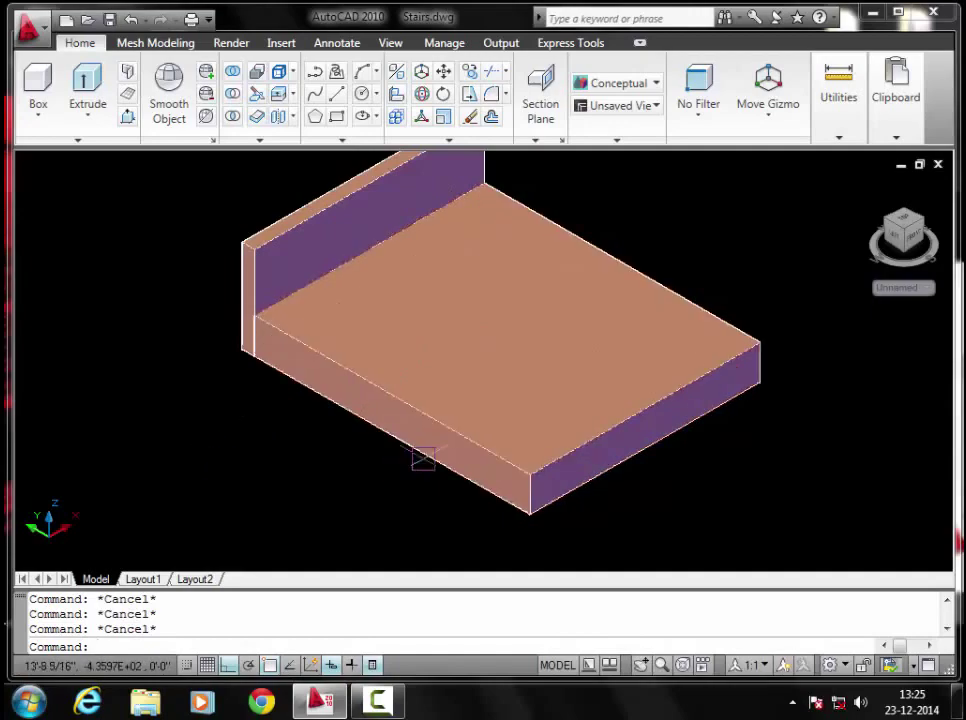
click(496, 446)
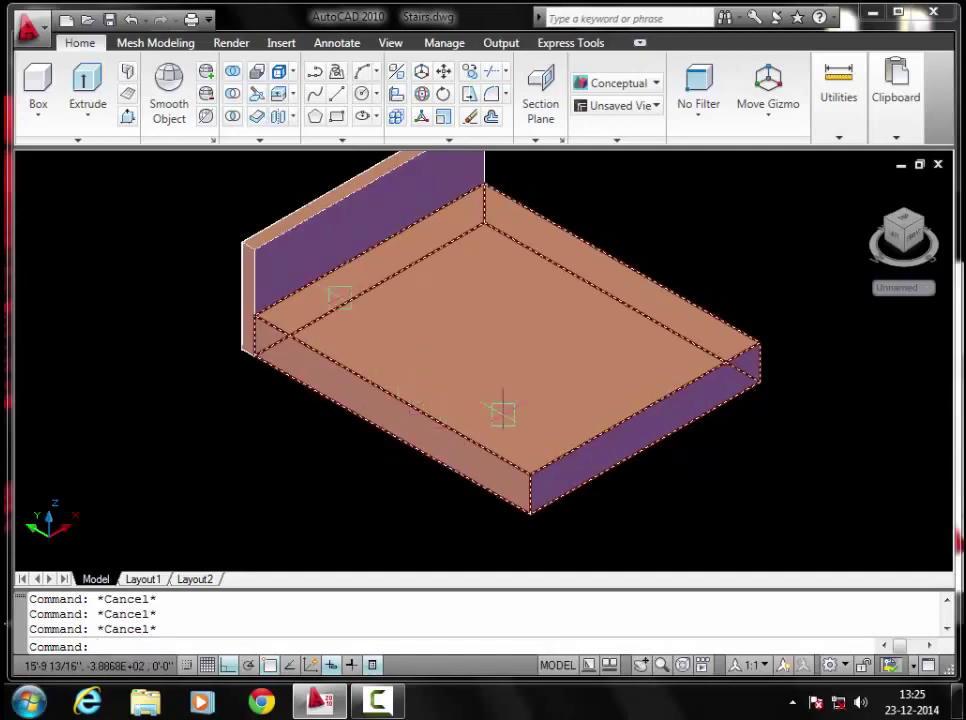
key(Escape)
click(305, 215)
click(607, 86)
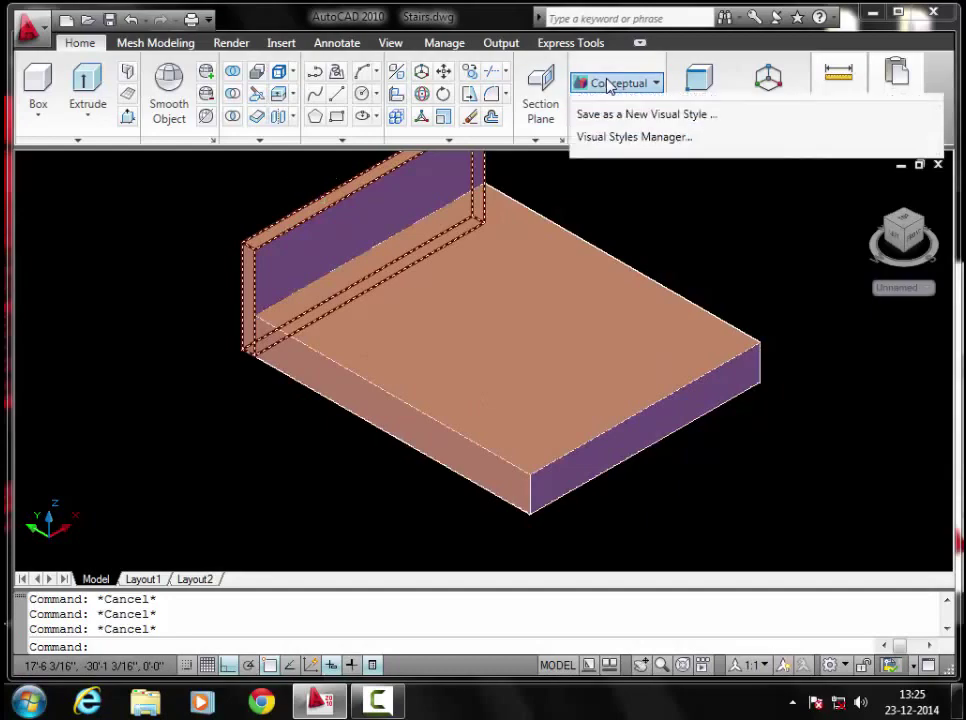
click(610, 130)
- Move the inner slab from its corner base point, entering the 0,0,10" upward displacement
key(Escape)
key(Escape)
key(Escape)
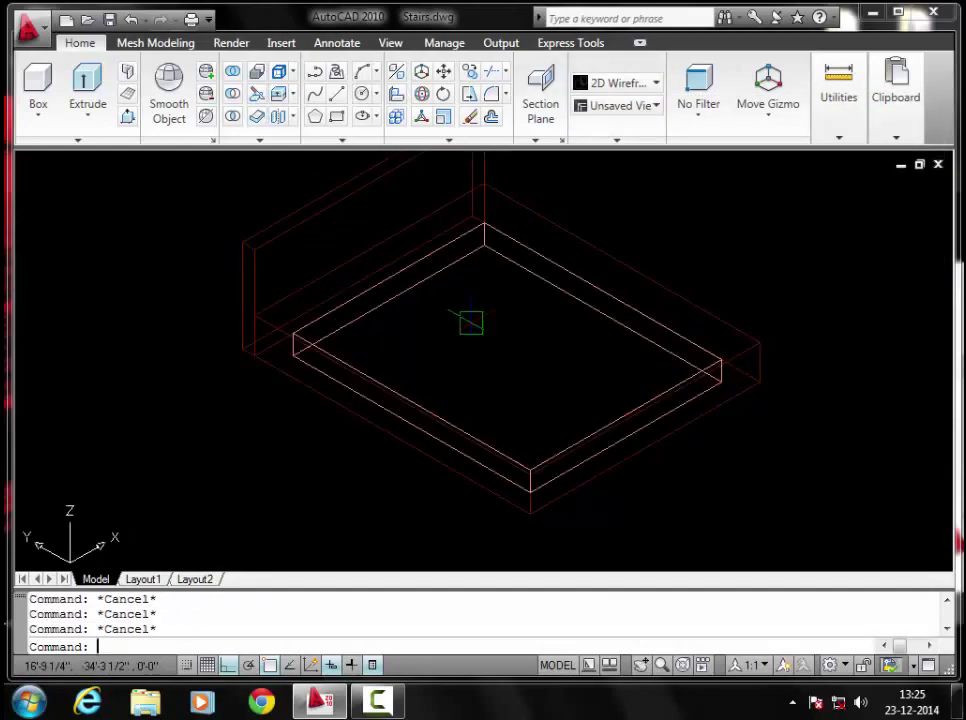
text(m)
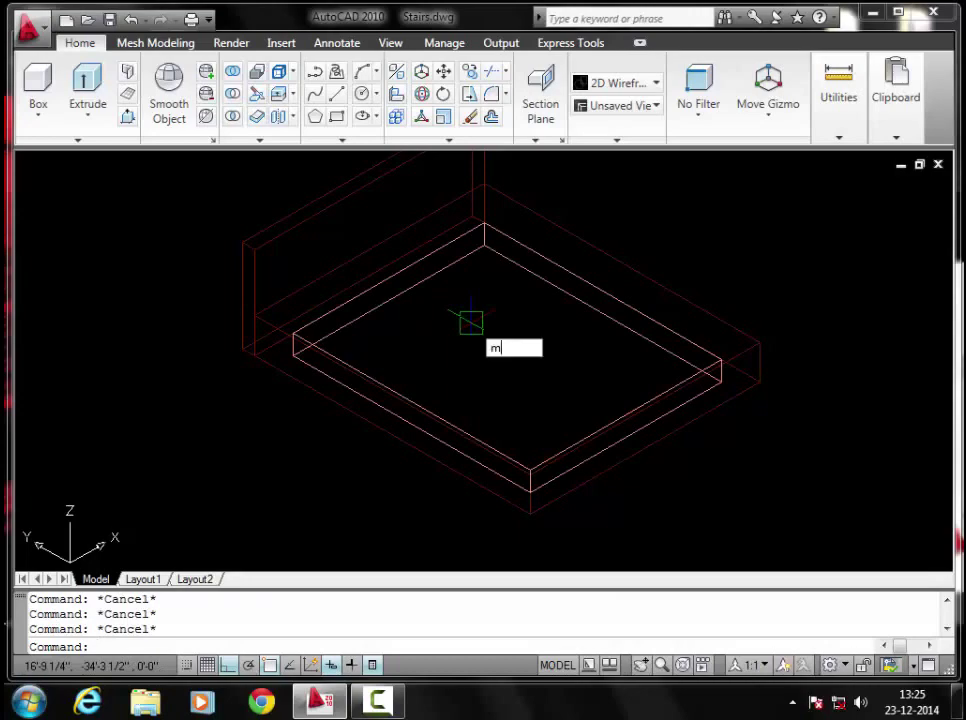
key(Return)
scroll(517, 517, up, 1)
scroll(517, 510, up, 2)
scroll(520, 495, up, 2)
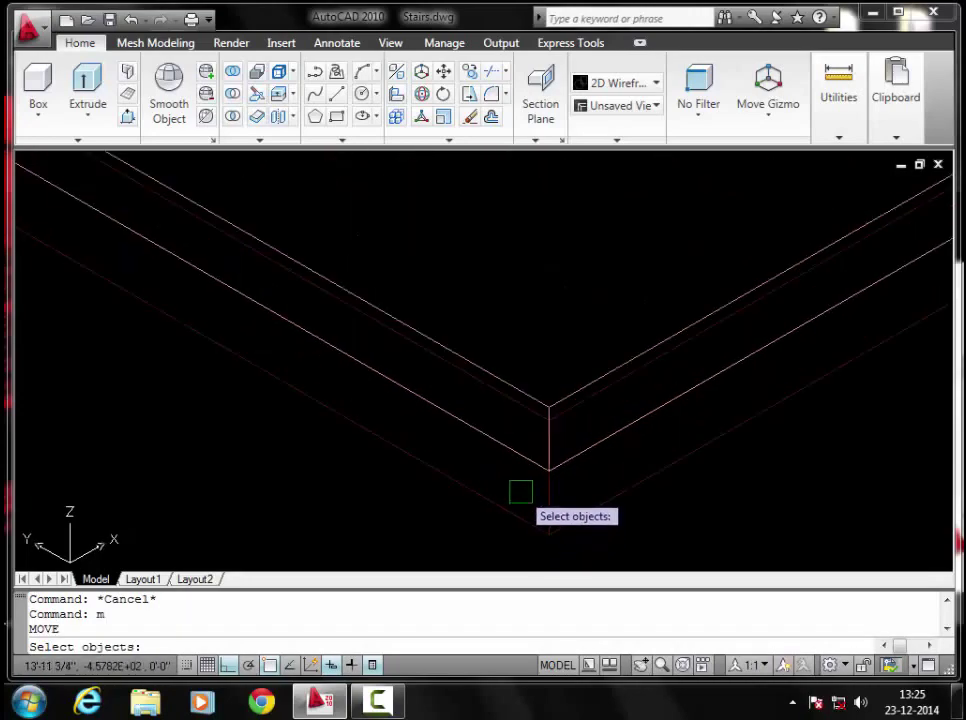
scroll(520, 470, up, 2)
click(520, 468)
key(Return)
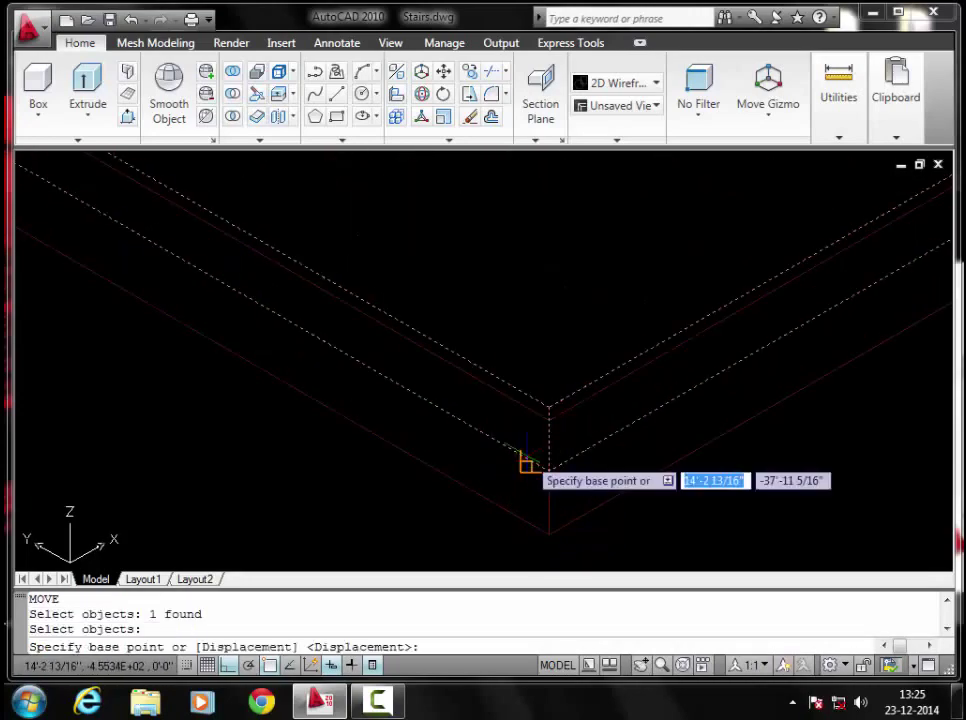
click(528, 455)
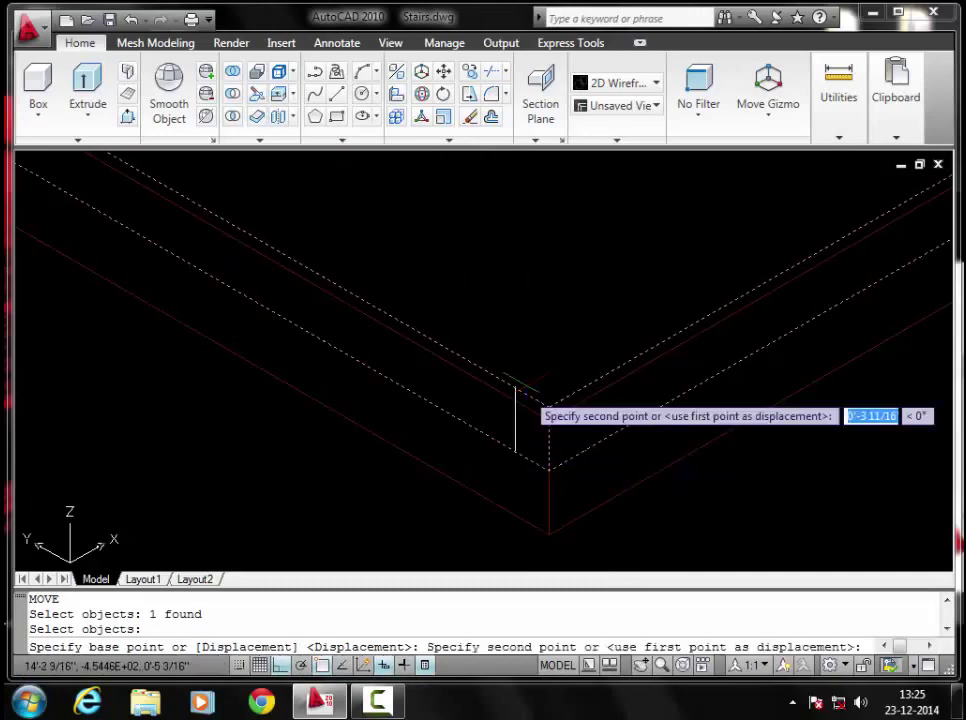
scroll(548, 318, down, 2)
scroll(539, 302, down, 2)
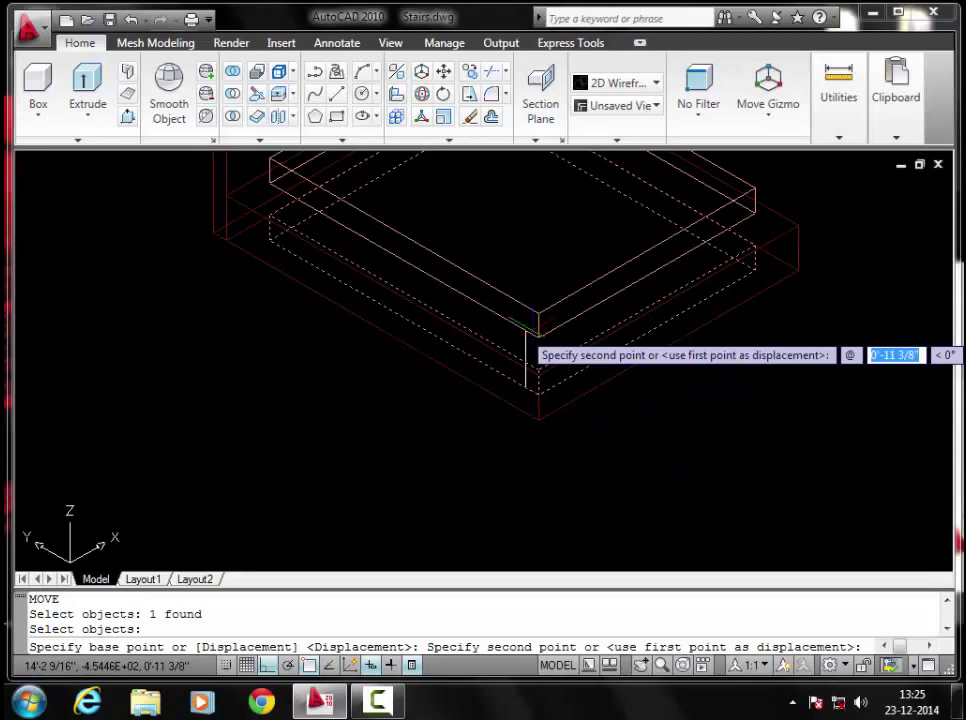
text(0)
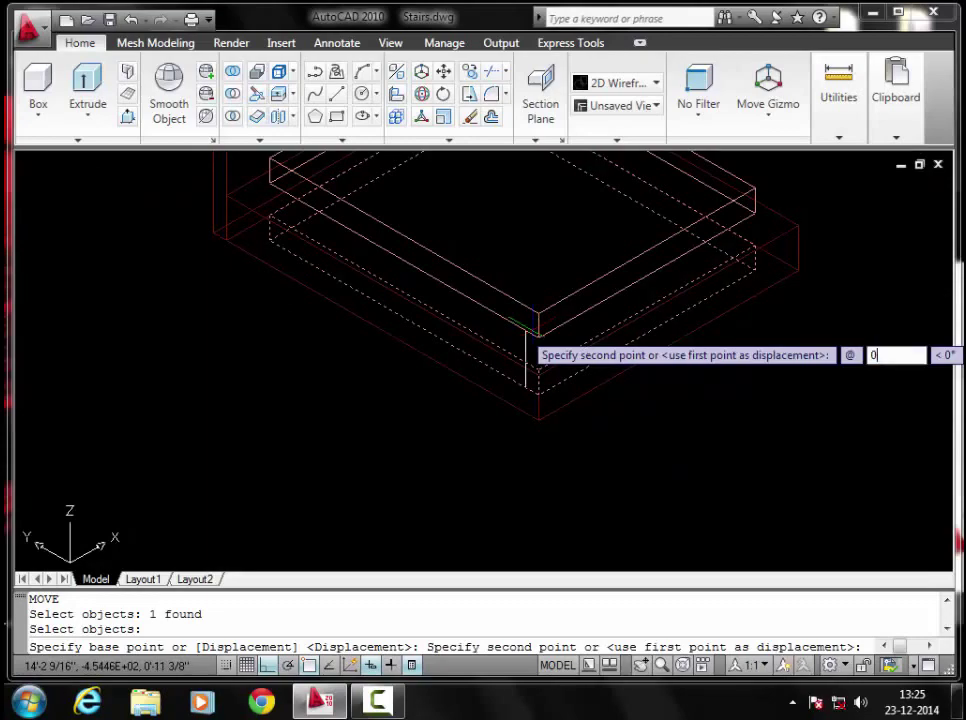
text(,0,10")
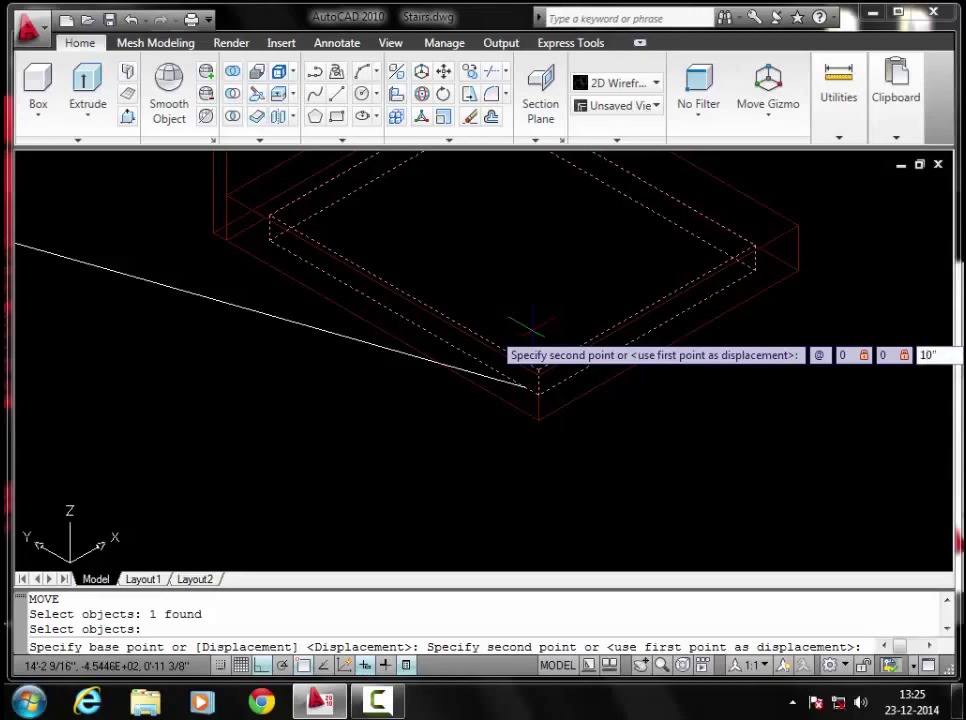
- Finish raising the inner slab 10" and switch the model to the Conceptual visual style
key(Return)
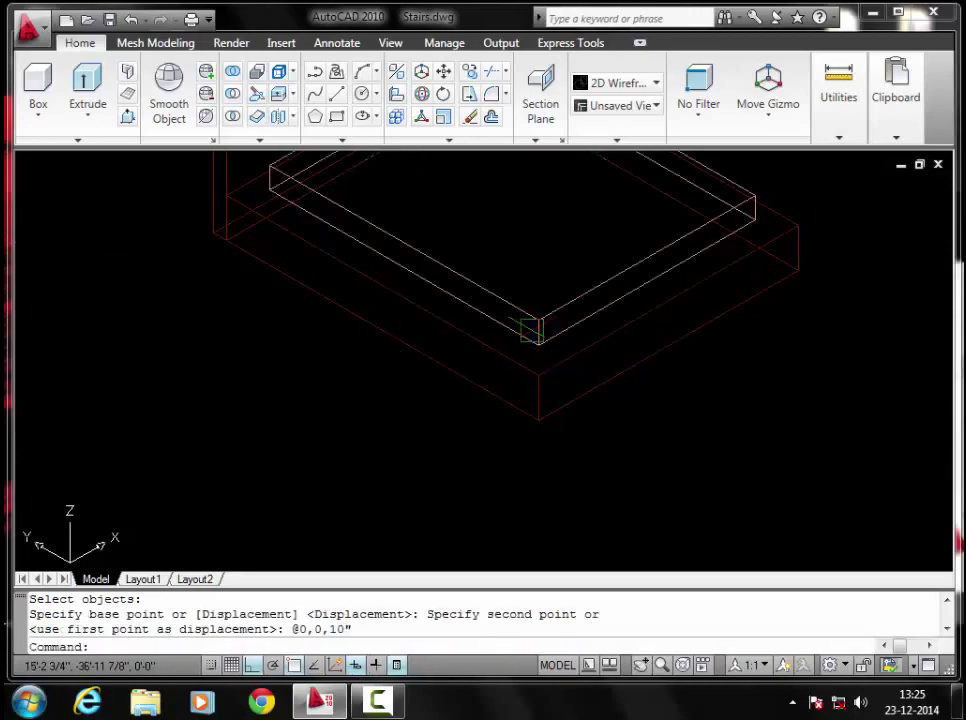
scroll(528, 327, down, 3)
scroll(515, 300, up, 2)
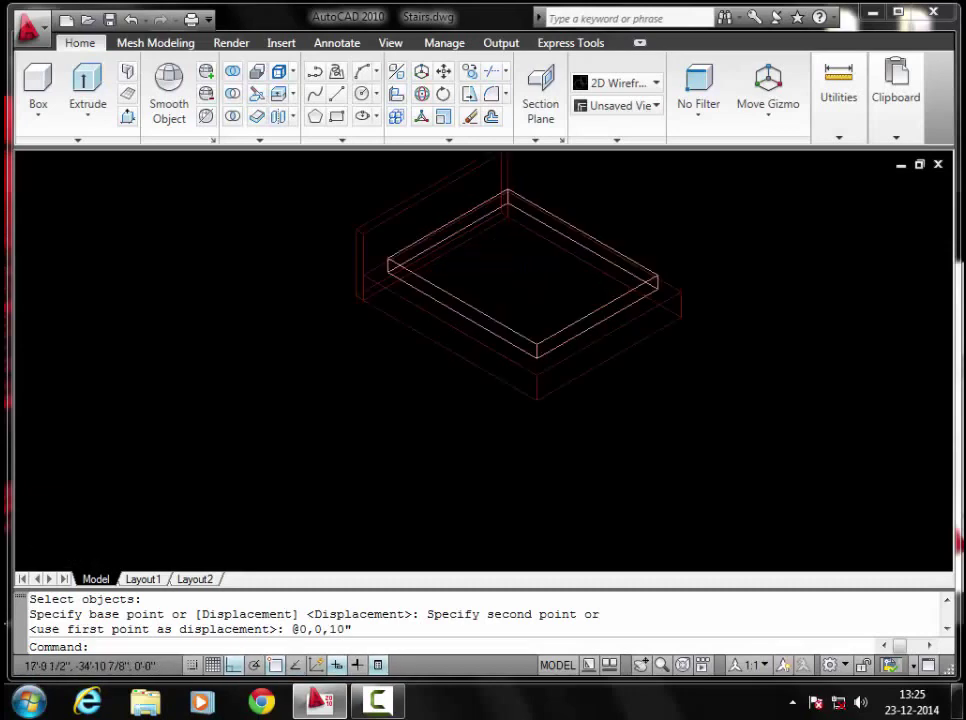
scroll(515, 300, up, 1)
click(614, 83)
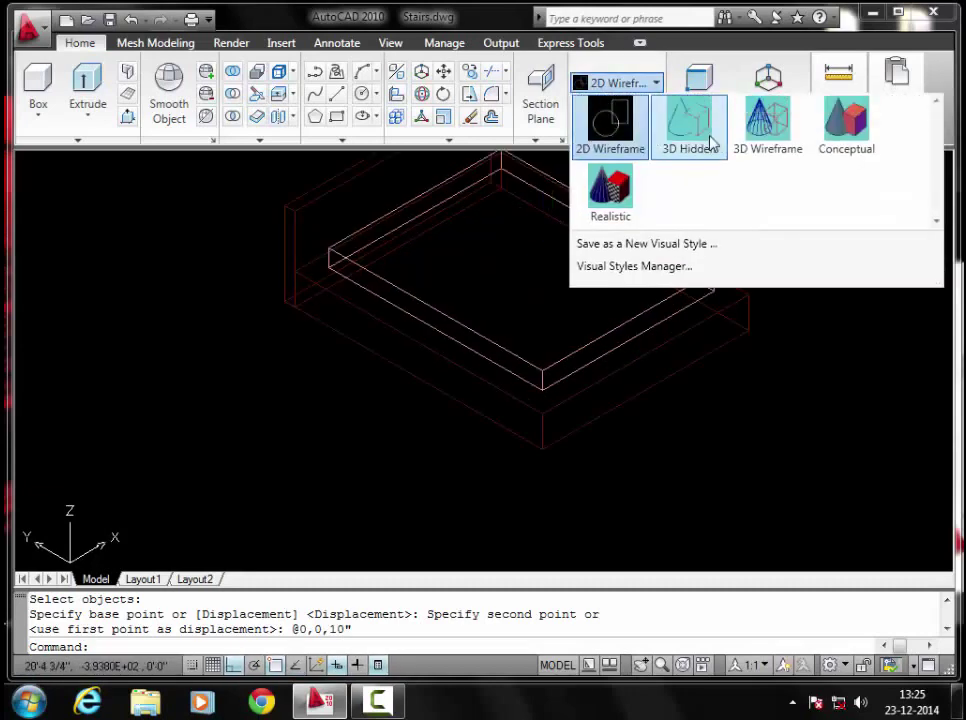
click(832, 122)
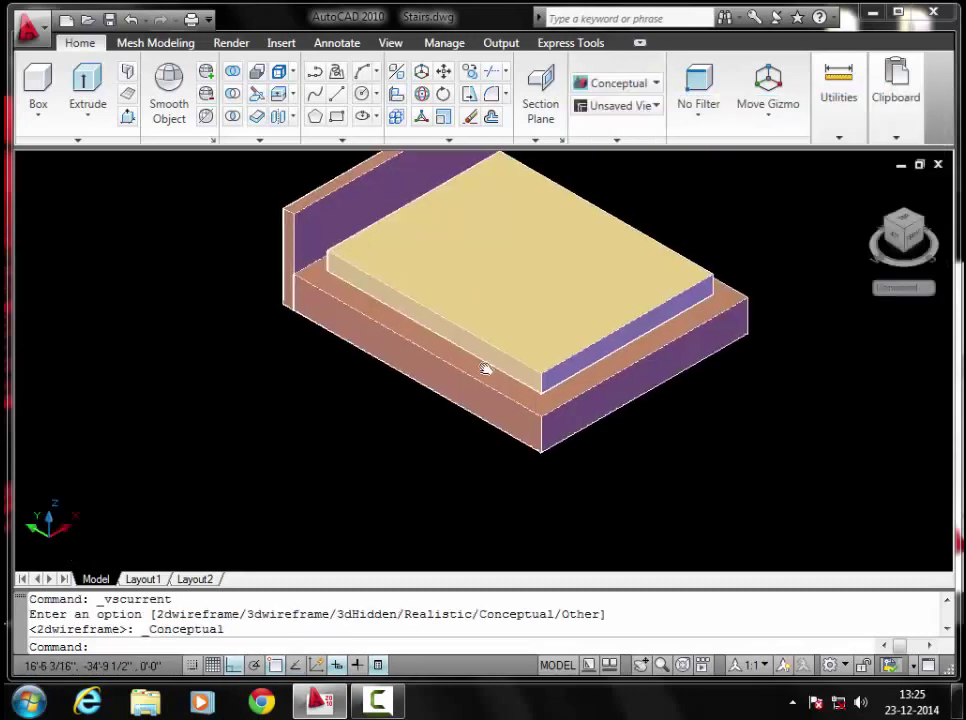
- Select the raised inner slab together with the base slab
click(484, 378)
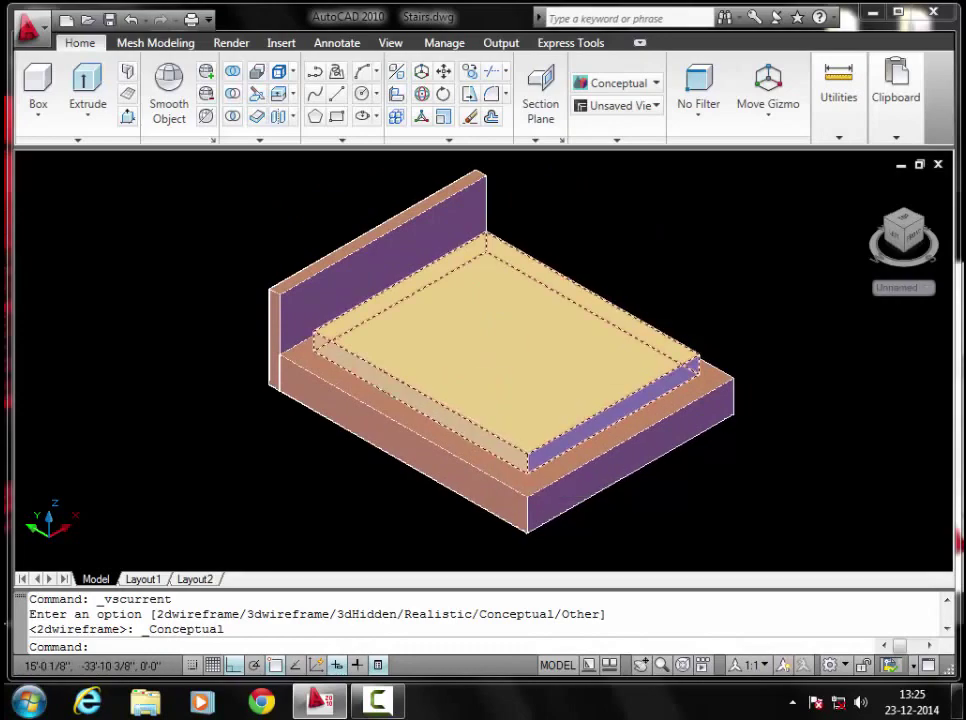
mouse_move(420, 395)
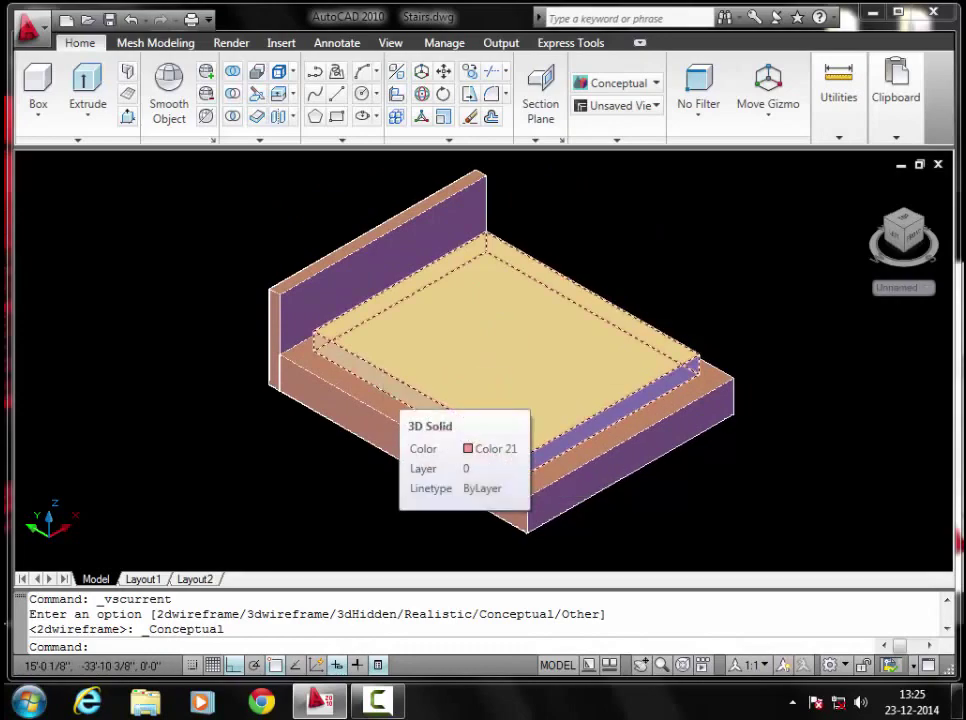
scroll(384, 384, up, 2)
scroll(384, 384, down, 3)
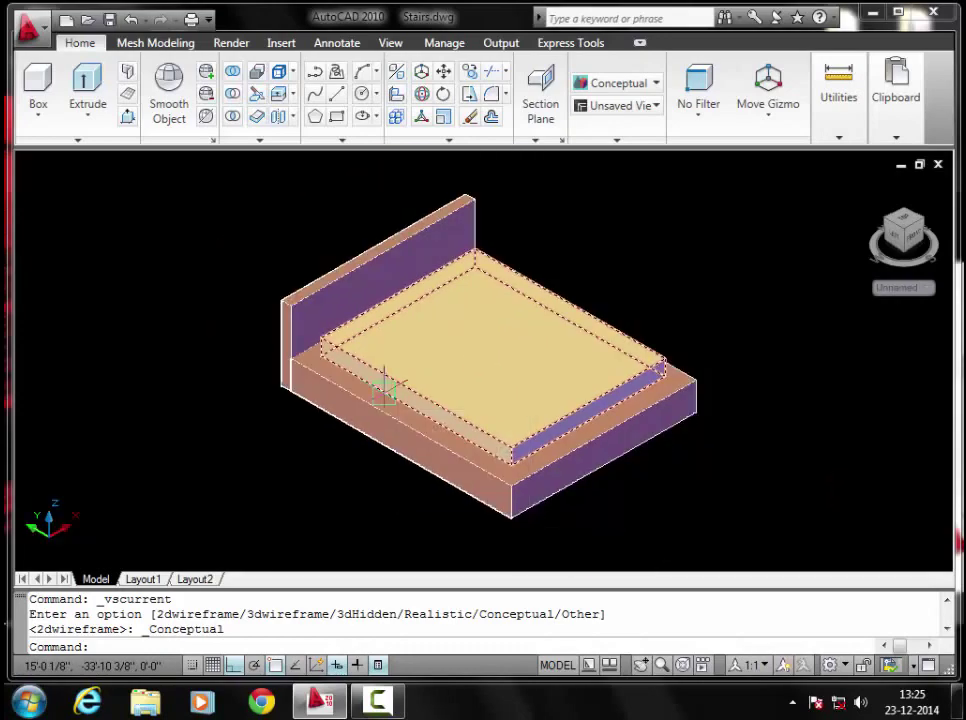
click(394, 405)
scroll(394, 405, up, 2)
key(Escape)
key(Escape)
key(Escape)
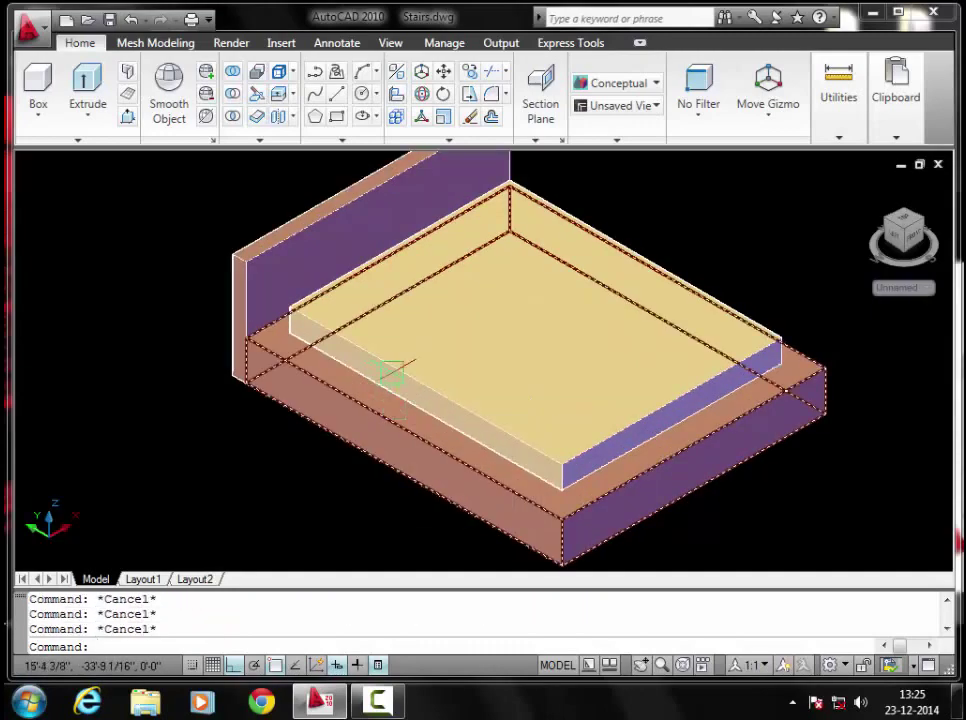
click(400, 348)
click(390, 405)
scroll(388, 410, up, 2)
scroll(371, 414, down, 3)
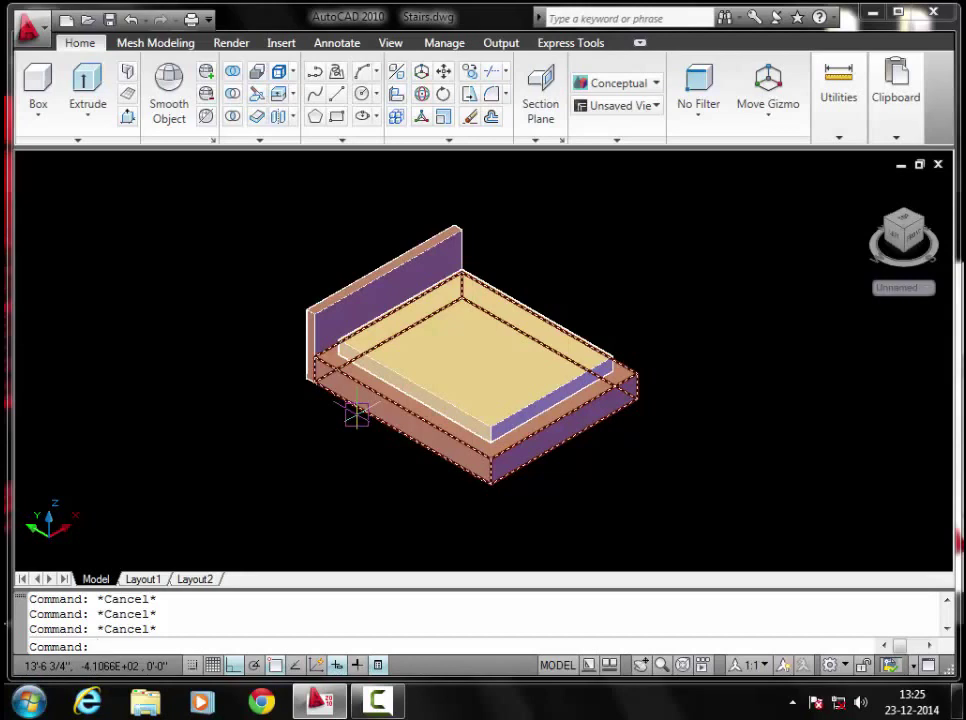
- Set a 1" fillet radius with F and round the base slab's front top edge
text(f)
key(Return)
right_click(230, 308)
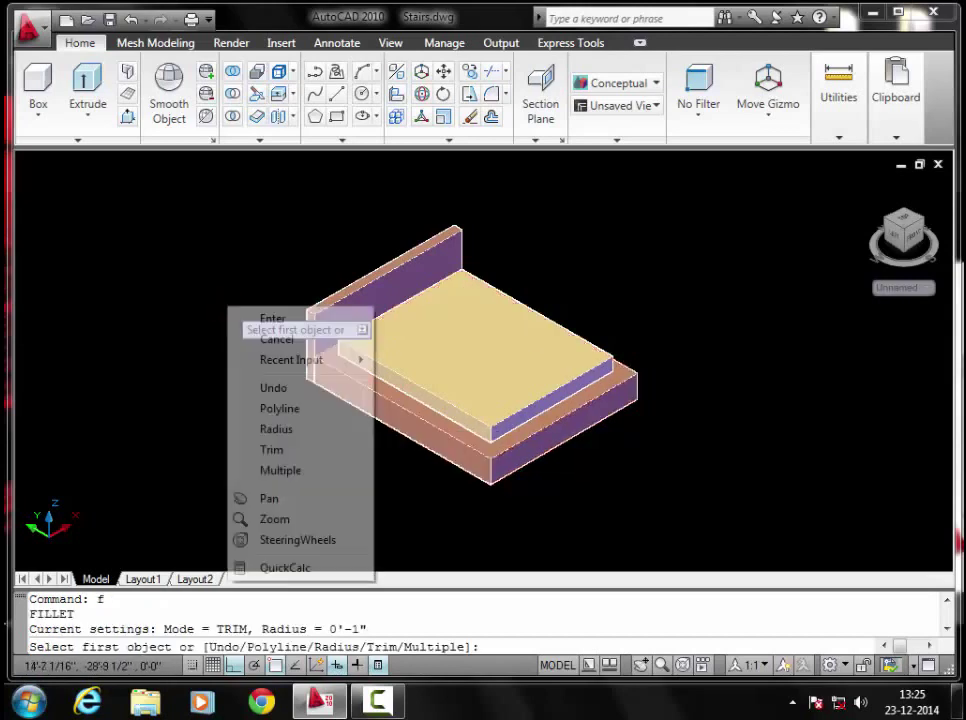
click(260, 432)
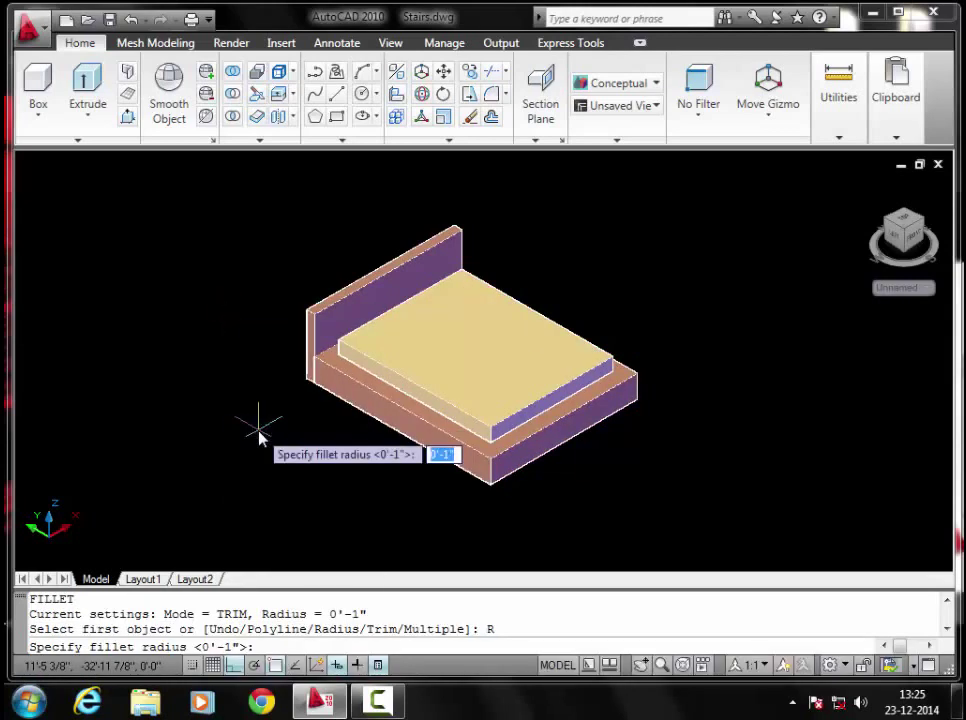
text(1")
key(Return)
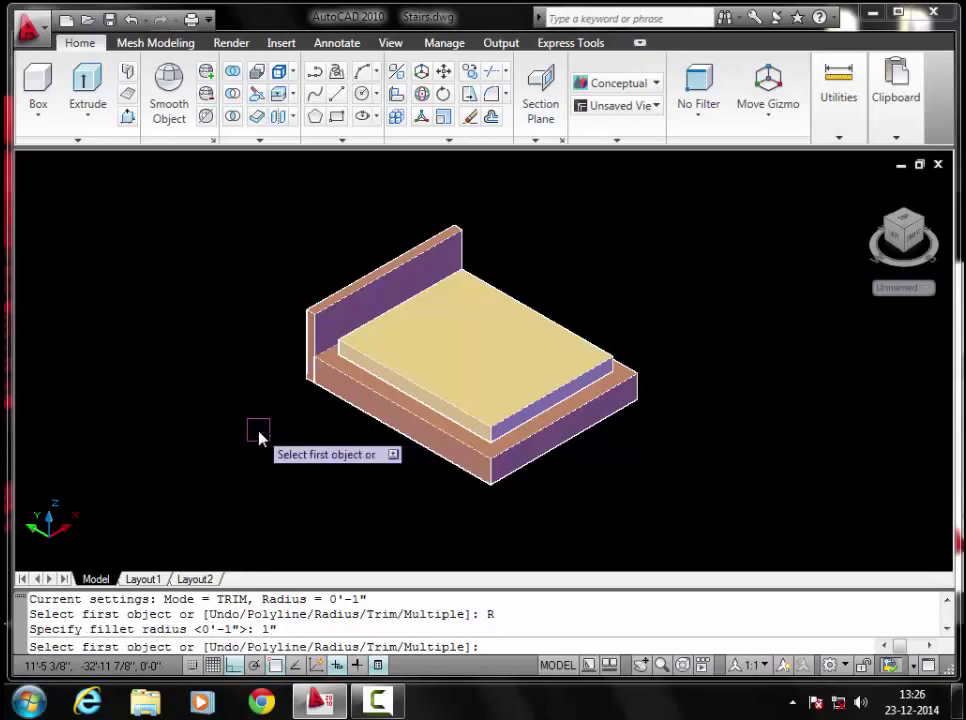
scroll(371, 420, up, 3)
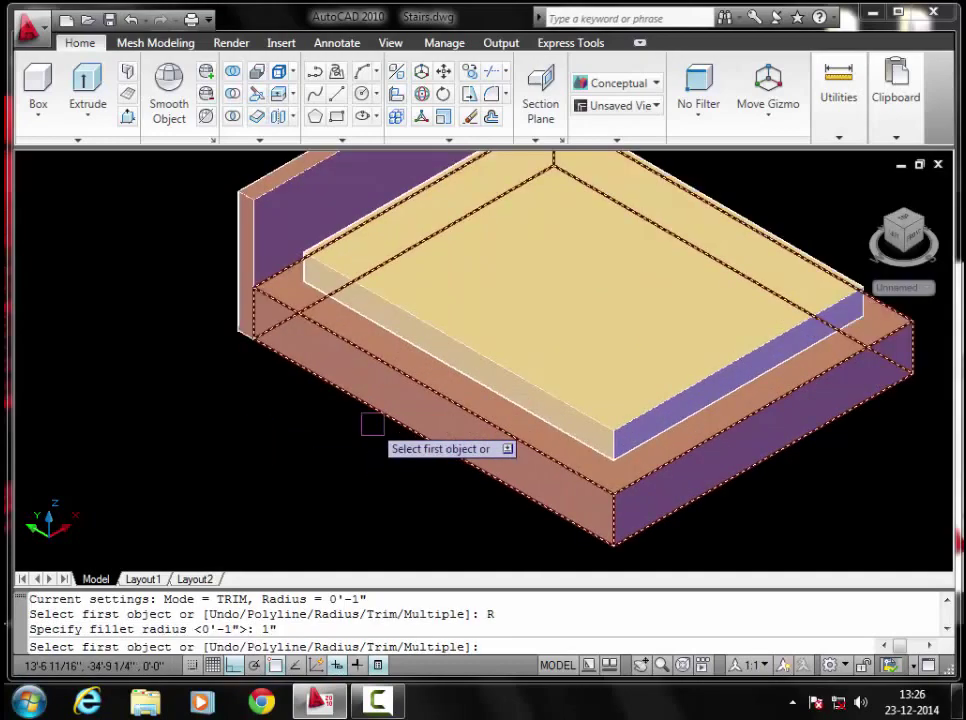
click(421, 390)
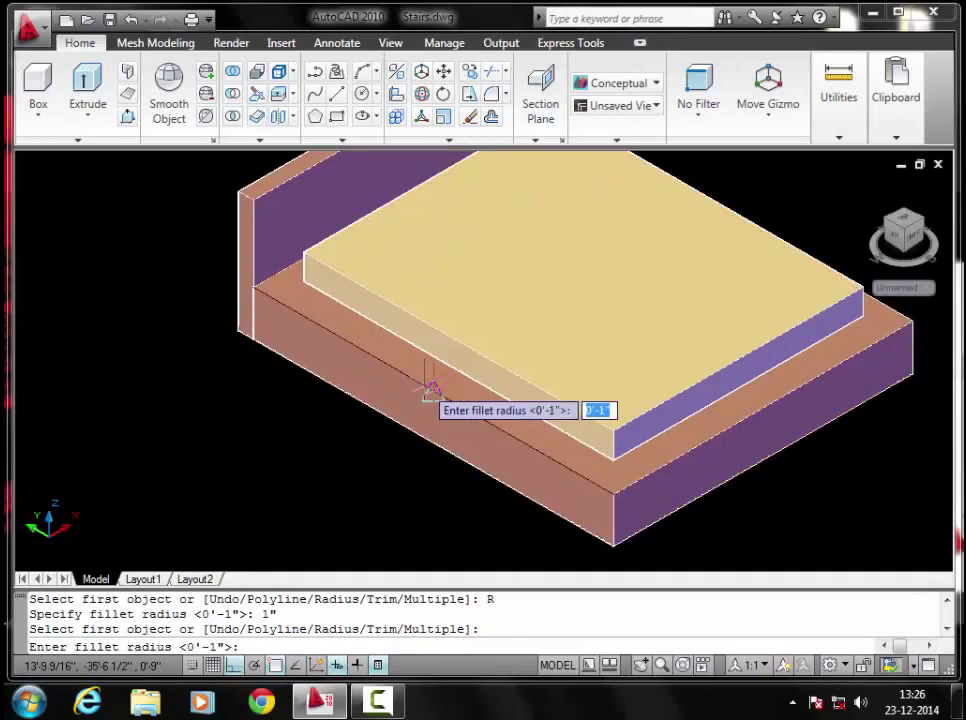
key(Return)
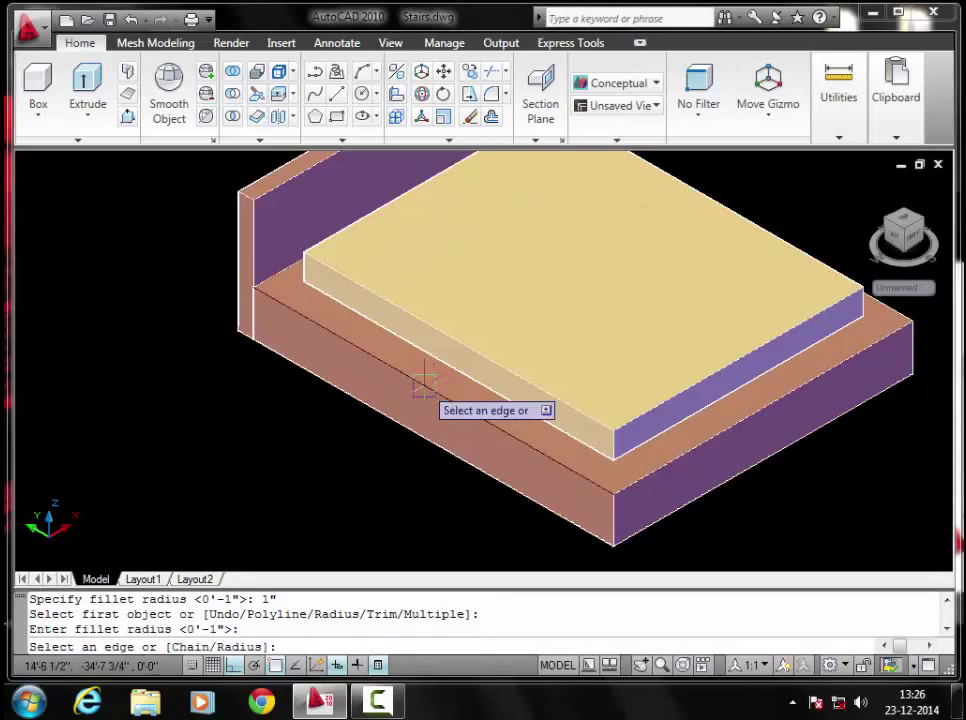
click(421, 387)
key(Return)
scroll(420, 382, down, 3)
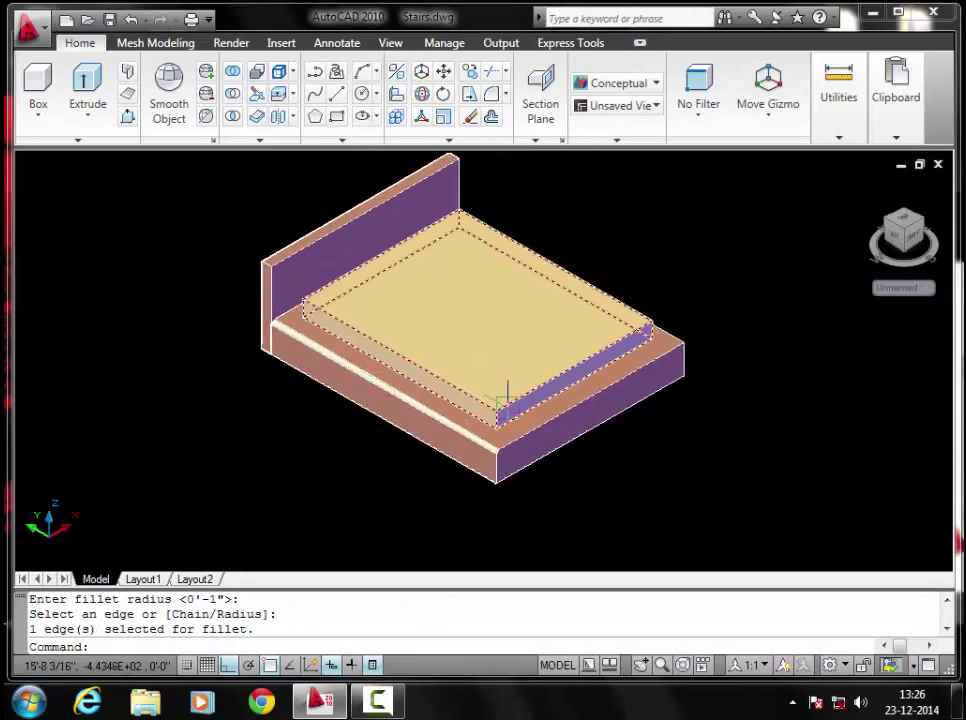
scroll(505, 395, up, 4)
- Apply 1" fillets to the base slab's right-side and end top edges
key(Return)
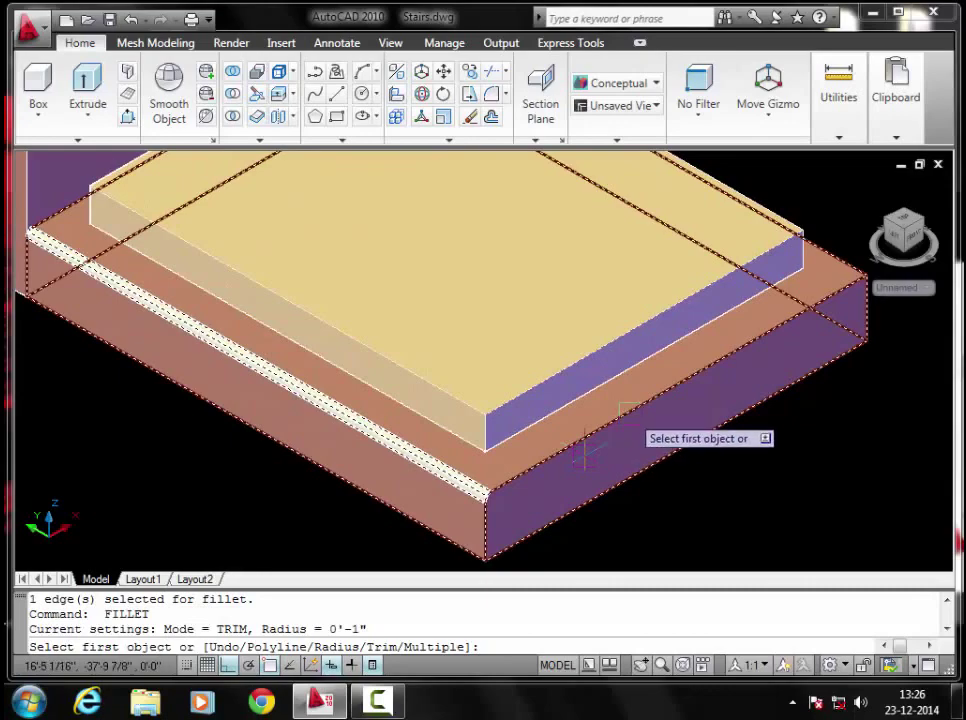
click(628, 410)
key(Return)
key(Return)
scroll(625, 408, down, 2)
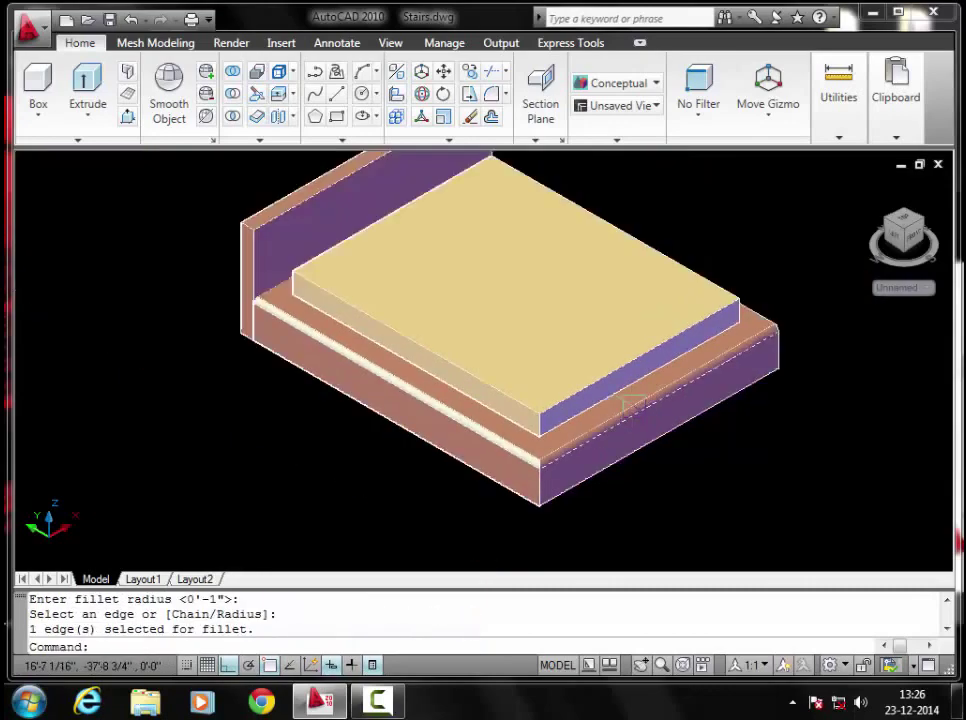
scroll(517, 490, up, 1)
scroll(517, 490, up, 2)
scroll(517, 490, up, 3)
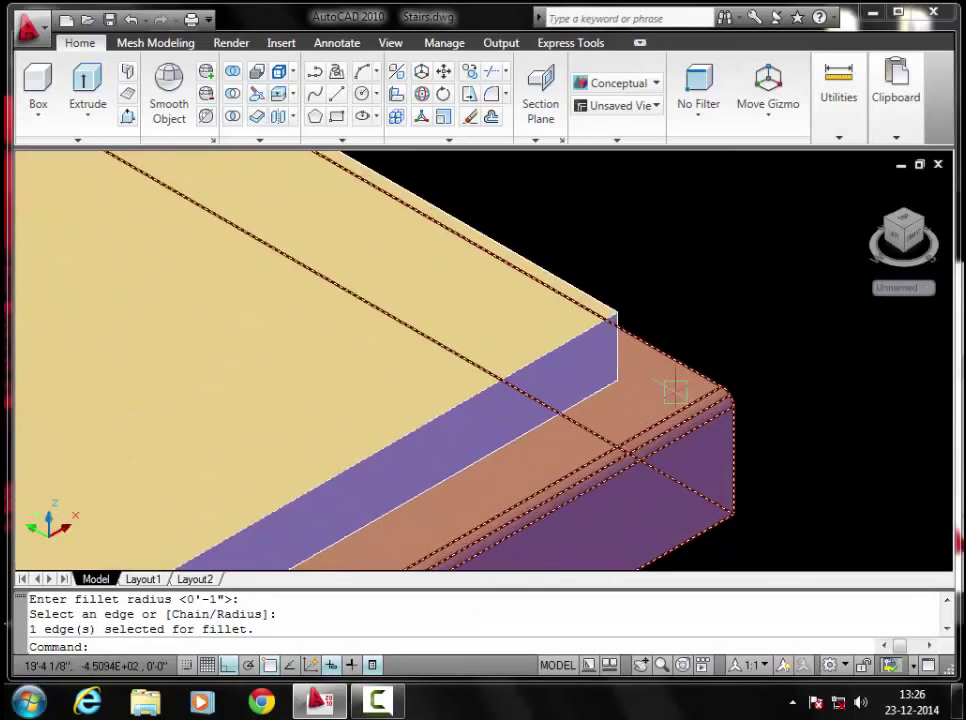
key(Return)
click(680, 358)
key(Return)
click(682, 350)
key(Return)
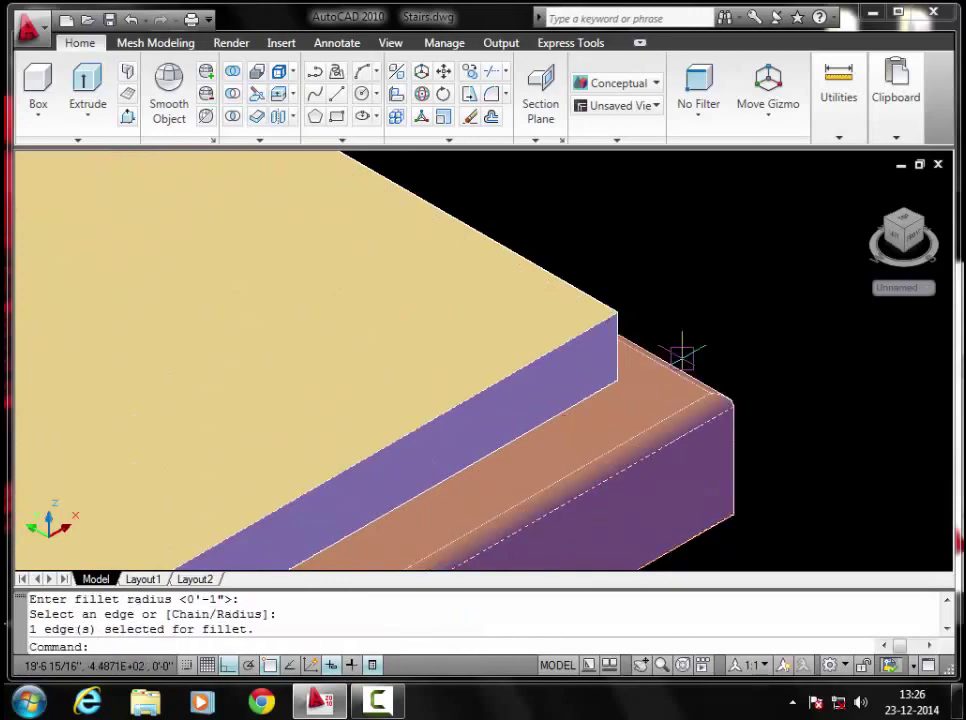
scroll(672, 350, down, 1)
scroll(435, 388, down, 2)
scroll(411, 393, down, 1)
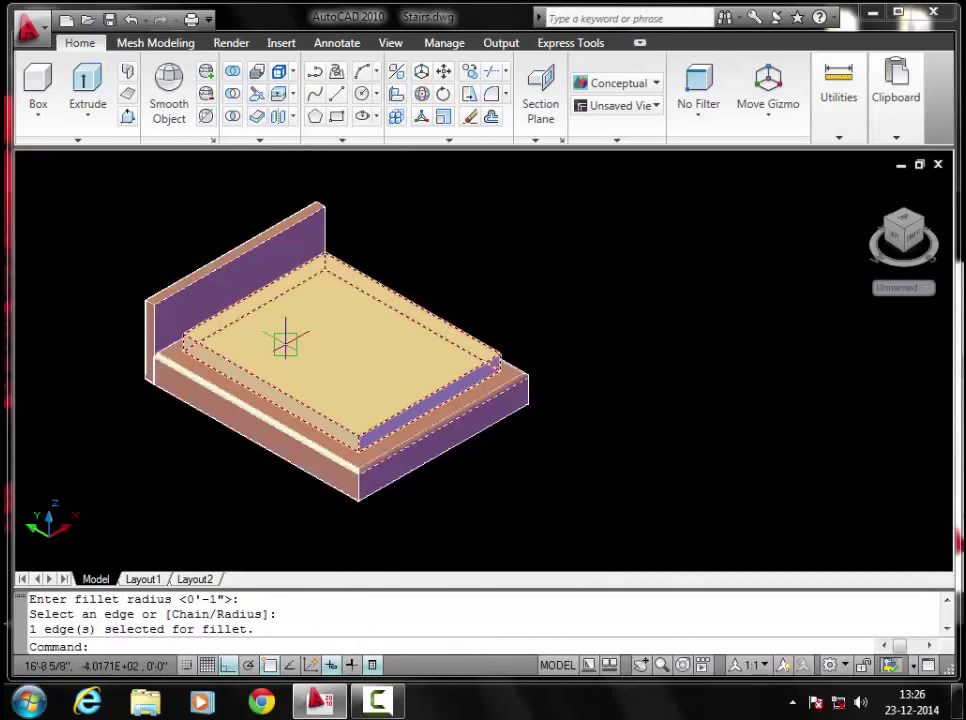
scroll(400, 340, down, 2)
scroll(384, 320, up, 3)
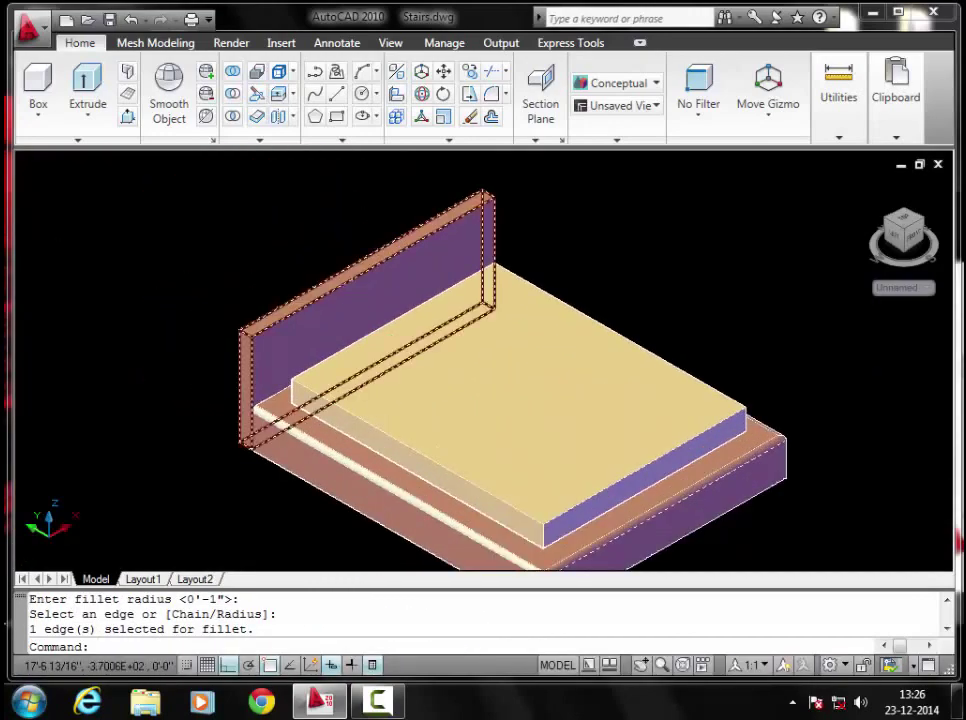
scroll(267, 263, up, 3)
scroll(267, 263, down, 2)
- Fillet the headboard's top edge and vertical front edge at 1", then recenter the bed in view
key(Return)
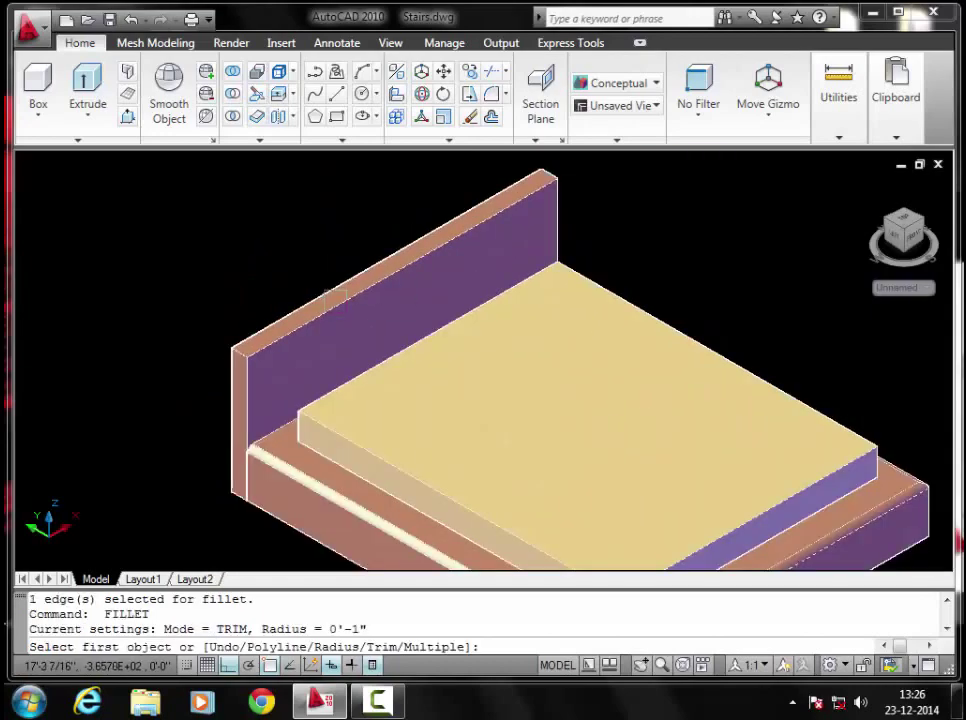
click(356, 290)
key(Return)
click(356, 285)
key(Return)
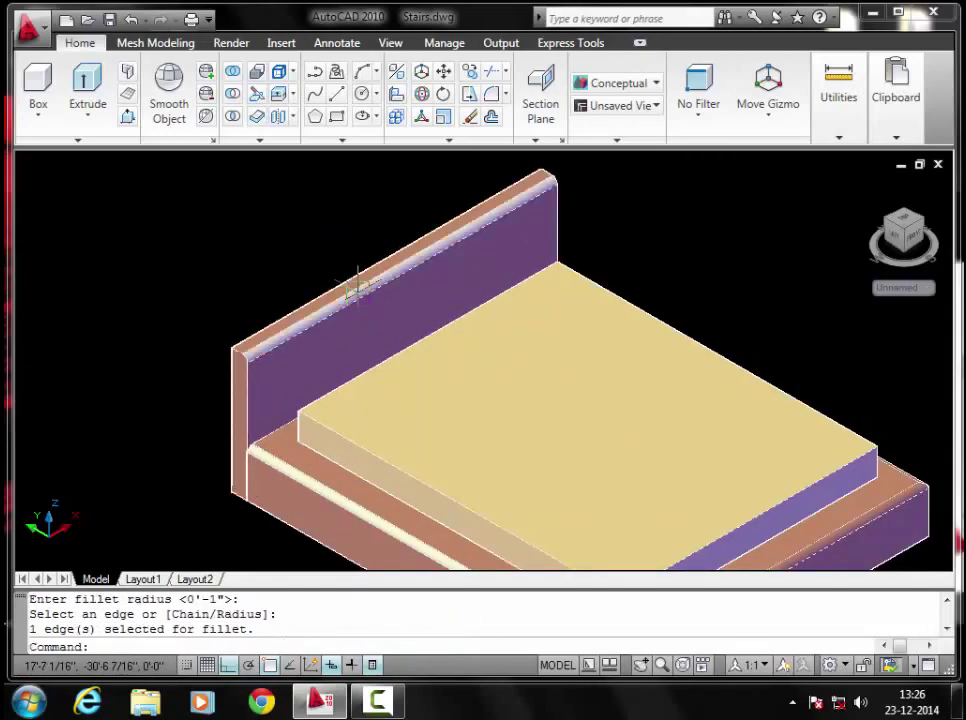
scroll(360, 283, down, 2)
scroll(360, 283, up, 4)
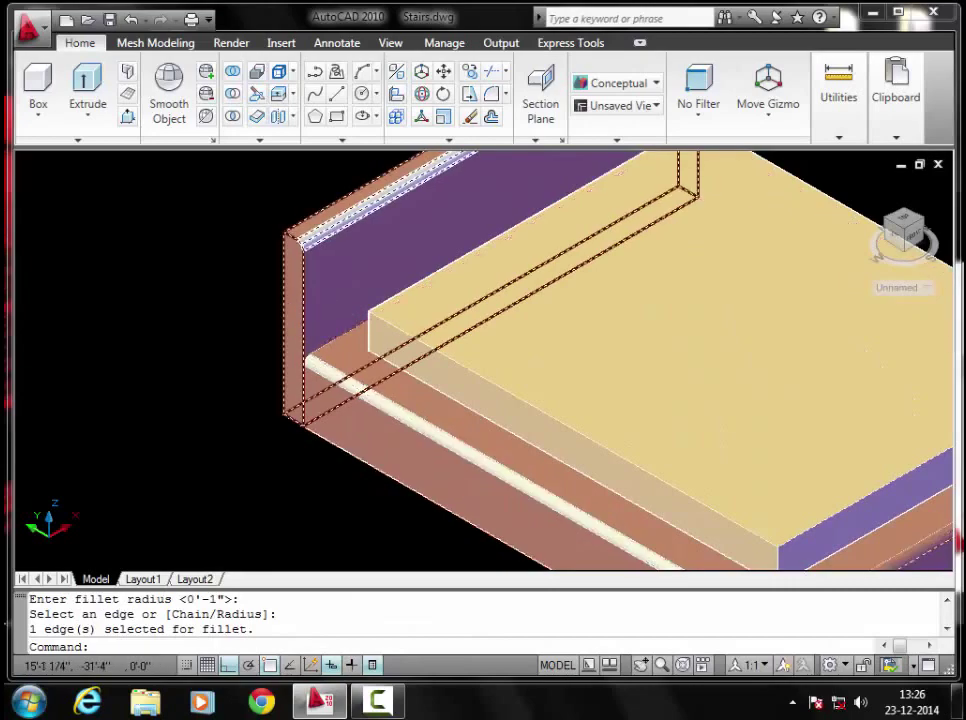
key(Return)
click(300, 305)
key(Return)
click(298, 305)
key(Return)
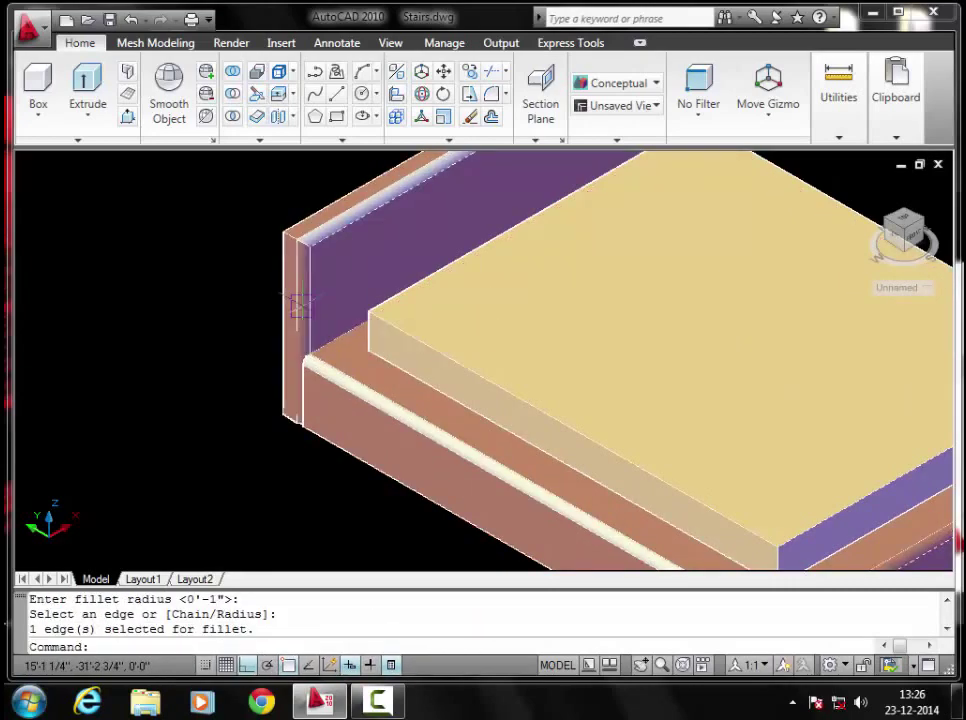
key(ctrl+z)
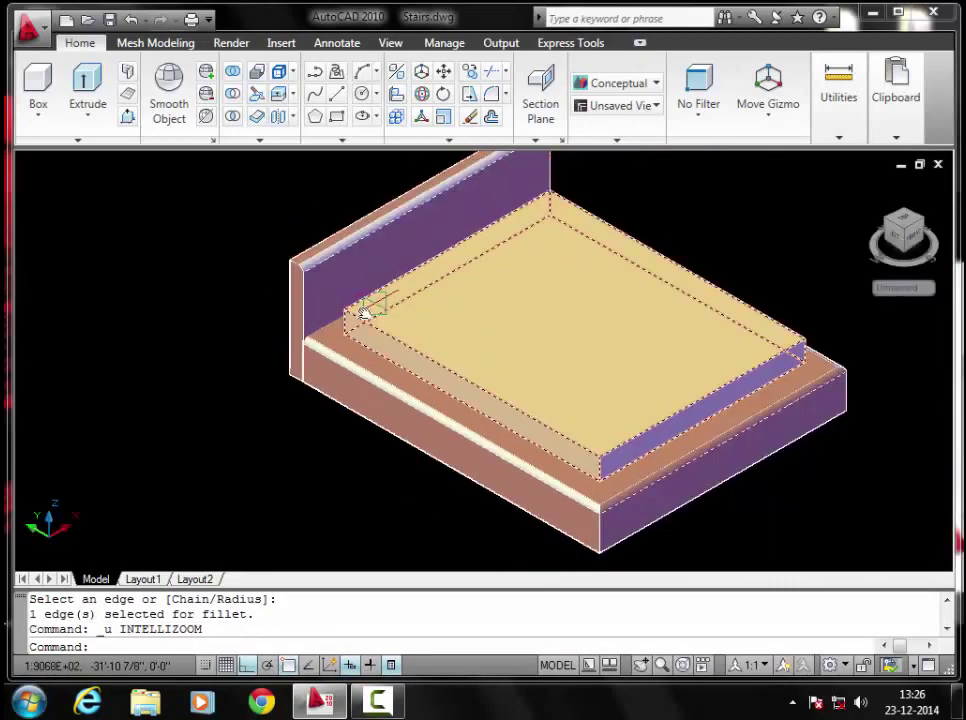
scroll(297, 390, down, 2)
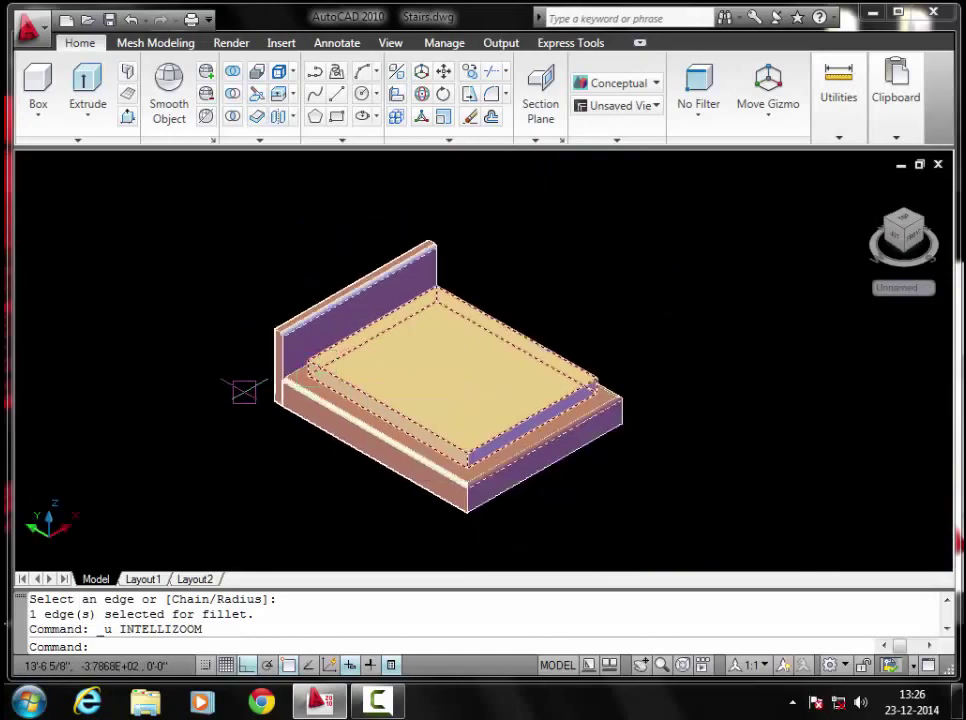
middle_drag(276, 373, 298, 369)
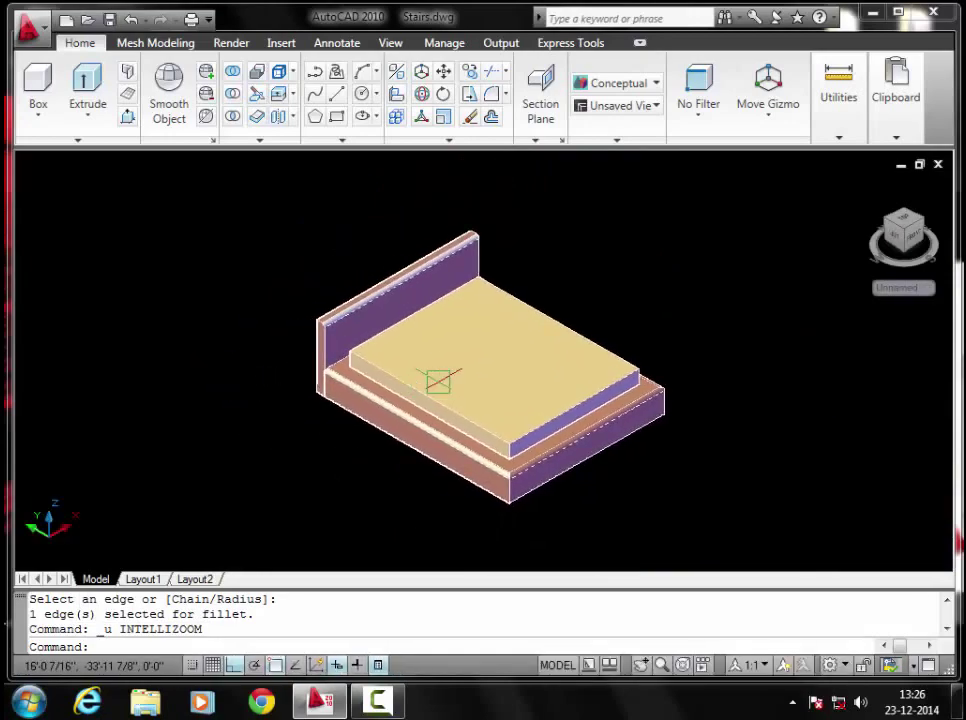
- Orbit the filleted bed with 3DO to a higher top-front viewing angle
key(Escape)
key(Escape)
key(Escape)
text(3do)
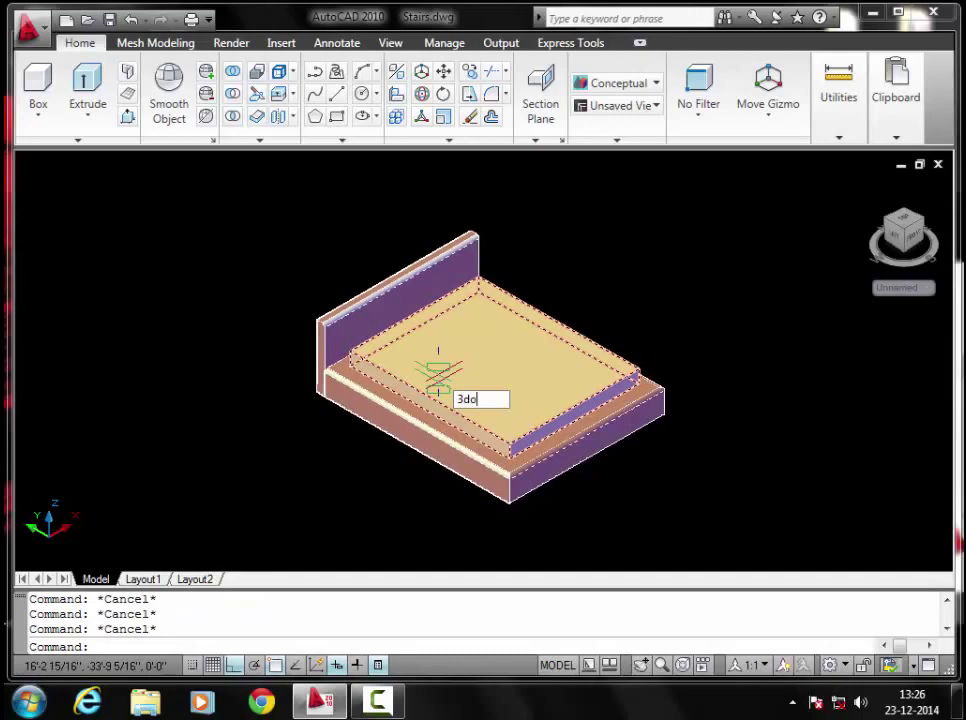
key(Return)
mouse_move(553, 412)
mouse_down()
mouse_move(482, 428)
mouse_move(485, 401)
mouse_move(451, 395)
mouse_move(490, 405)
mouse_move(582, 382)
mouse_move(436, 446)
mouse_move(386, 455)
mouse_move(373, 403)
mouse_move(480, 368)
mouse_move(552, 403)
mouse_move(541, 416)
mouse_move(420, 438)
mouse_up()
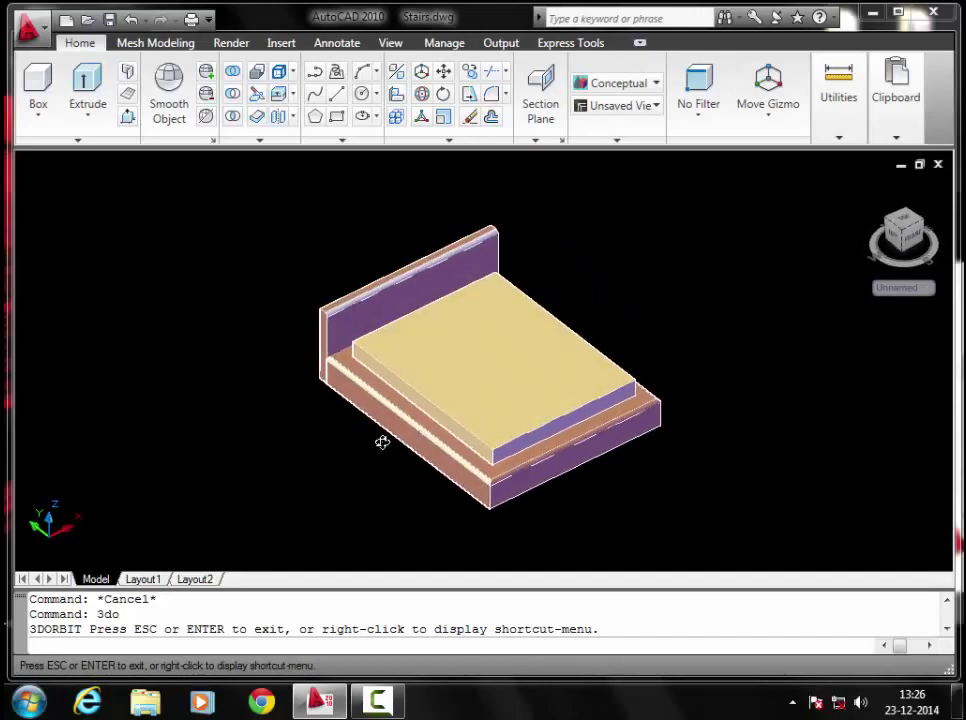